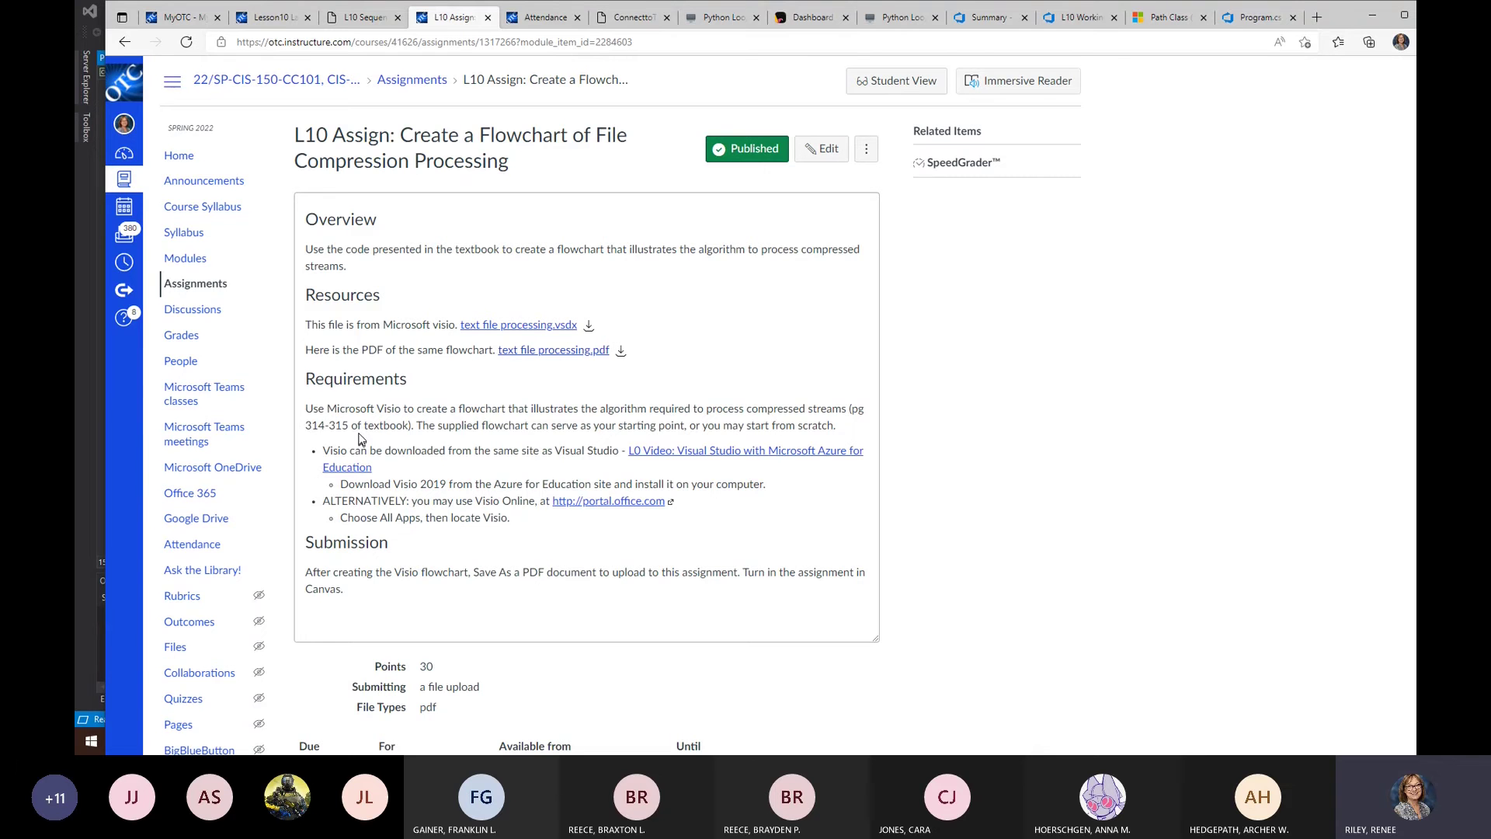
Drag the Edge window off screen to bring Visual Studio into view
drag(1342, 19, 0, 54)
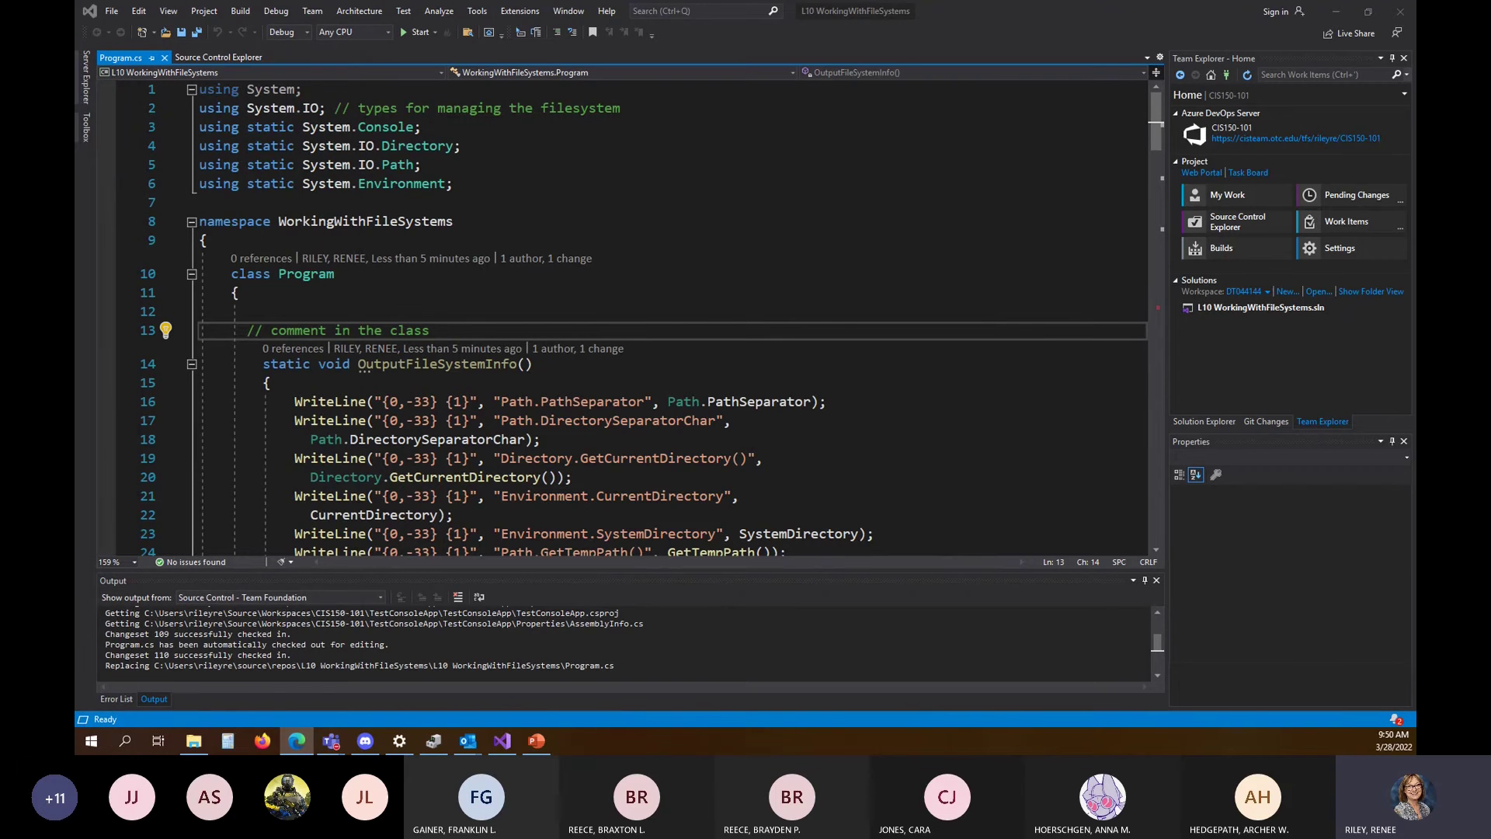
Minimize Visual Studio and launch the Visio desktop app from a Start search for 'visio'
click(1338, 12)
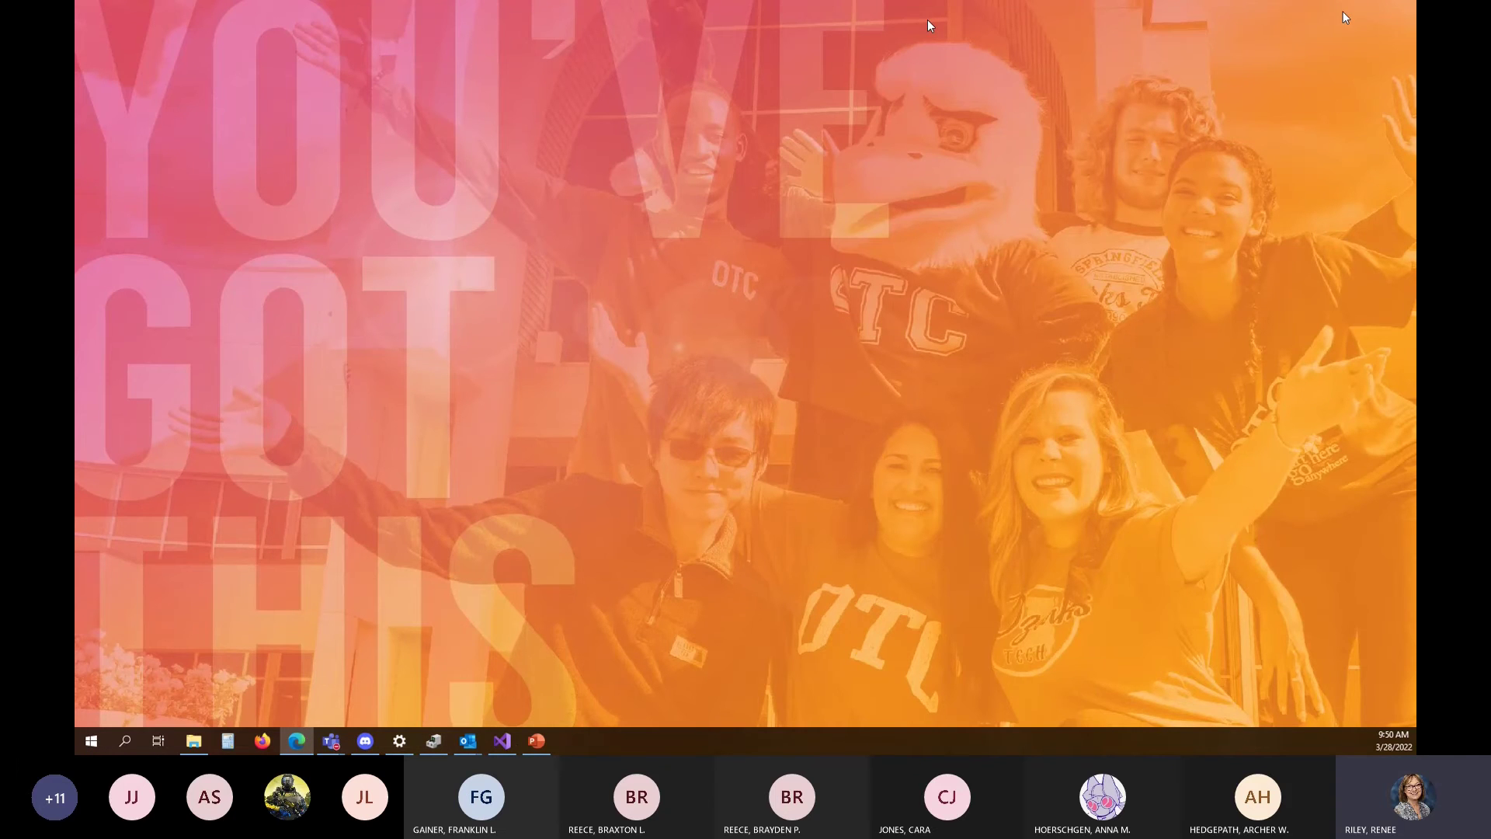
click(87, 742)
text(visio)
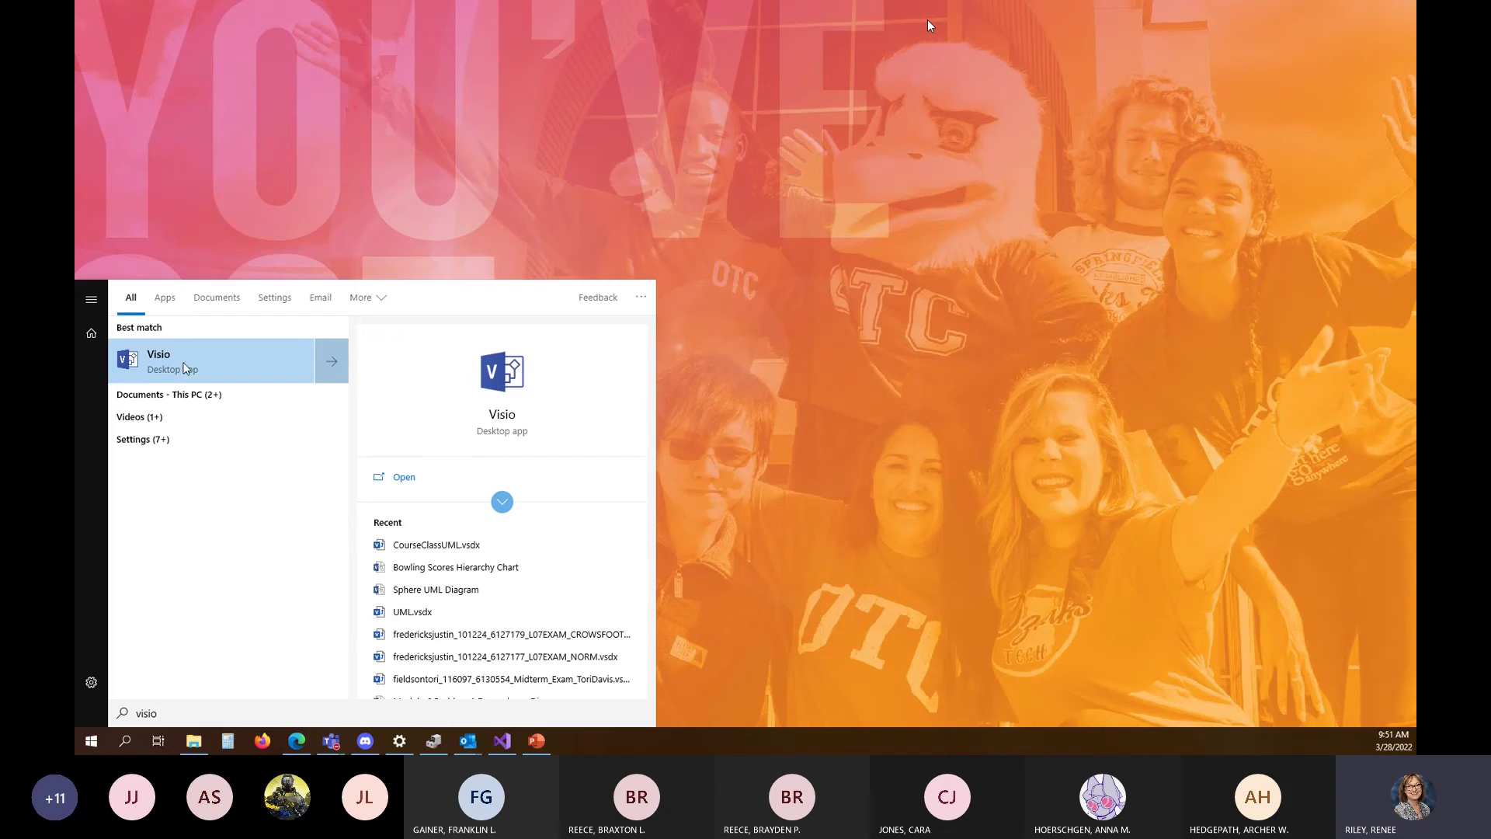
click(185, 368)
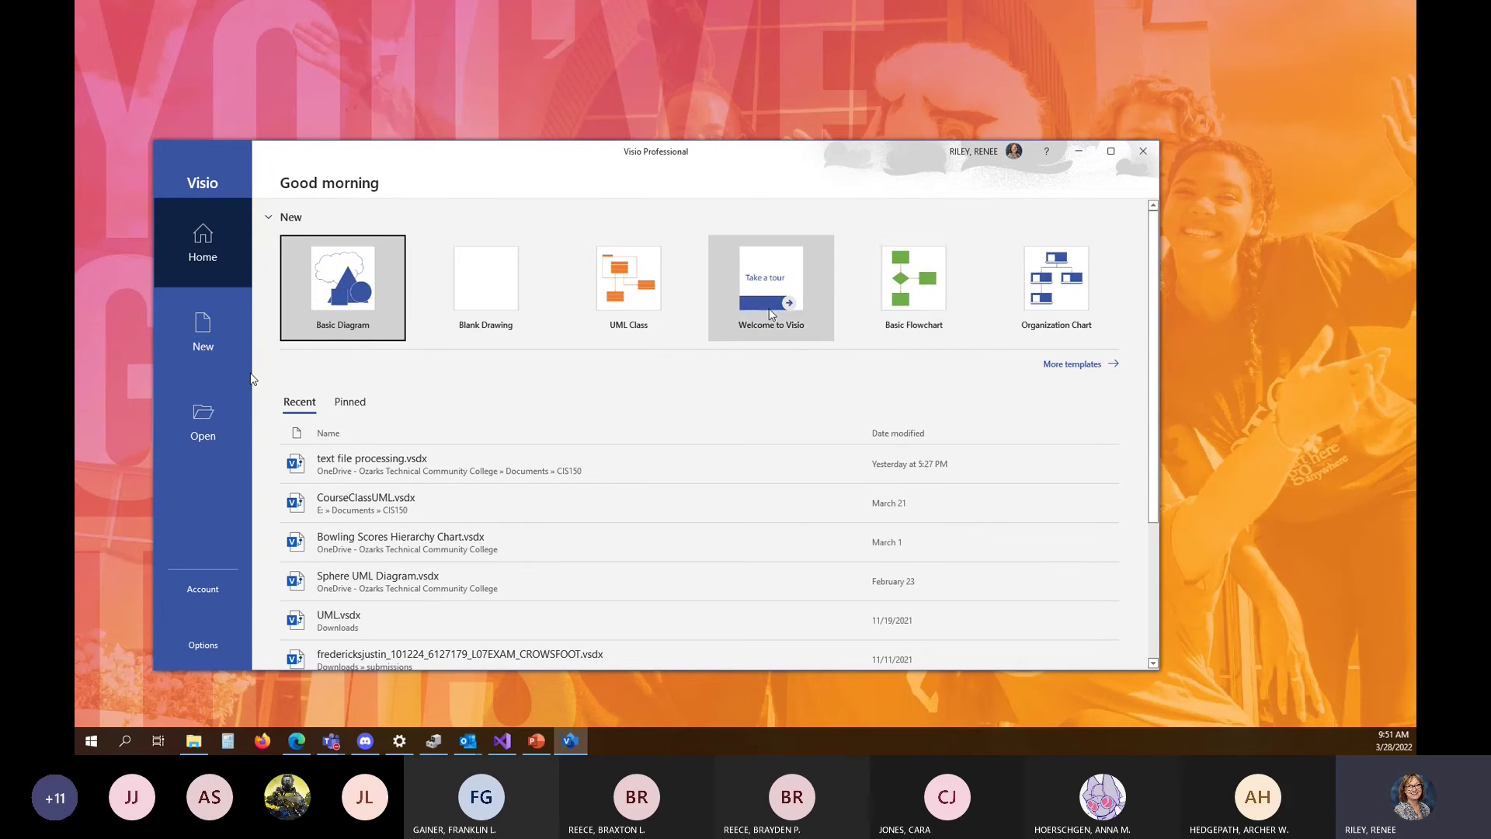
Create Drawing1 from the blank Basic Flowchart template using US units
click(931, 301)
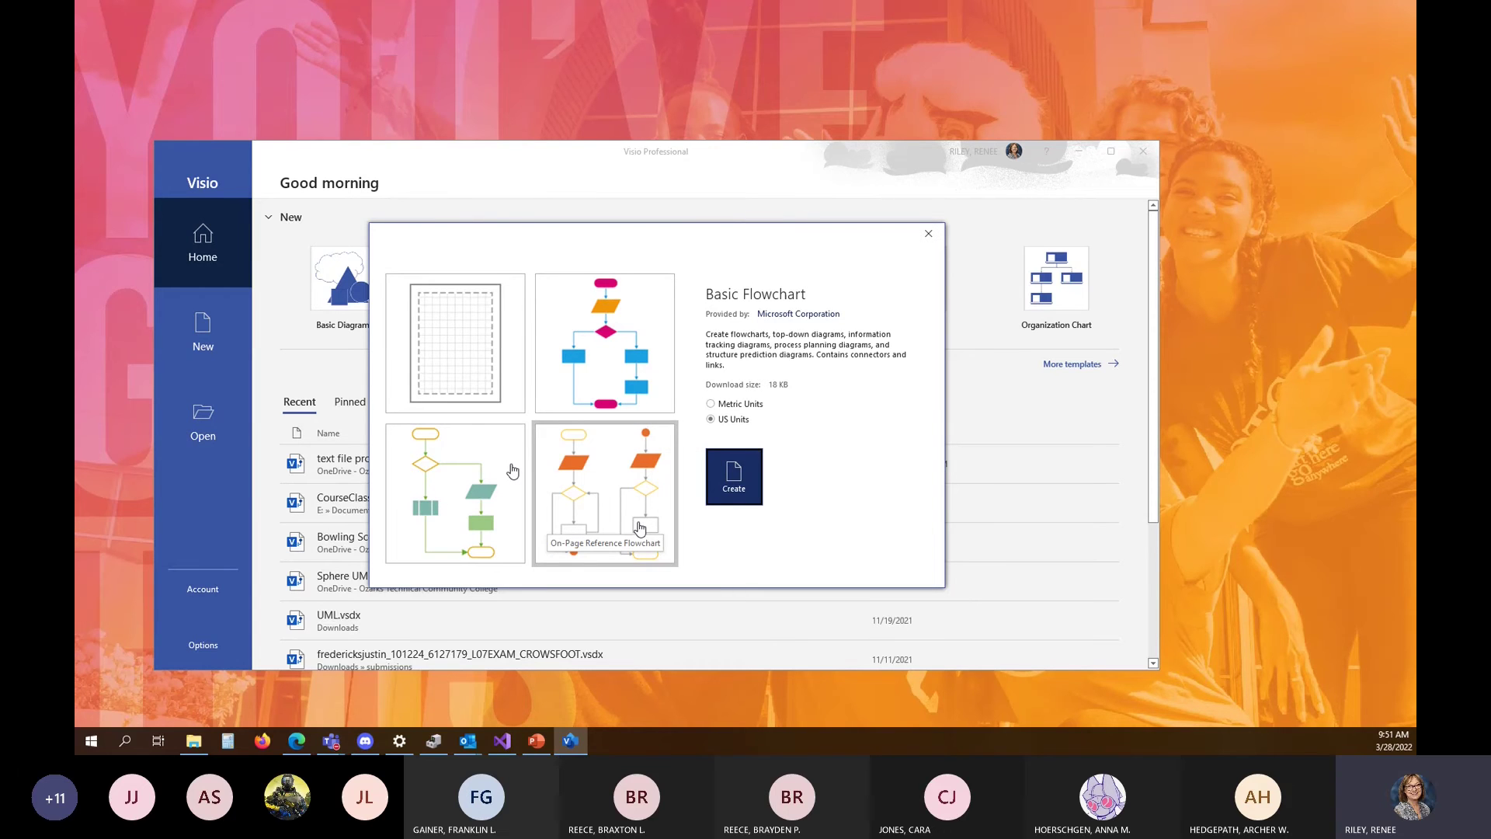
click(449, 381)
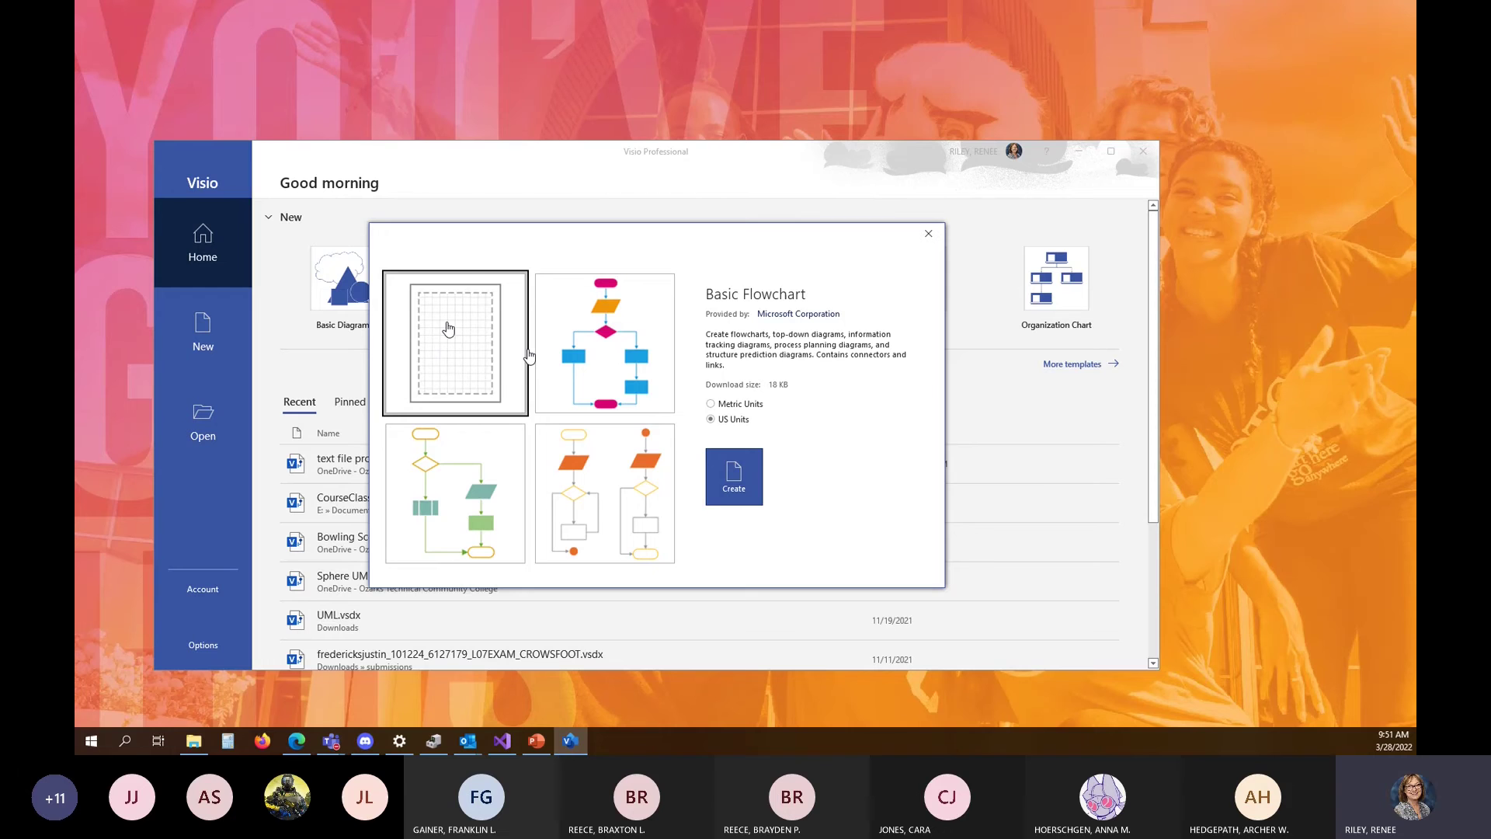
click(735, 480)
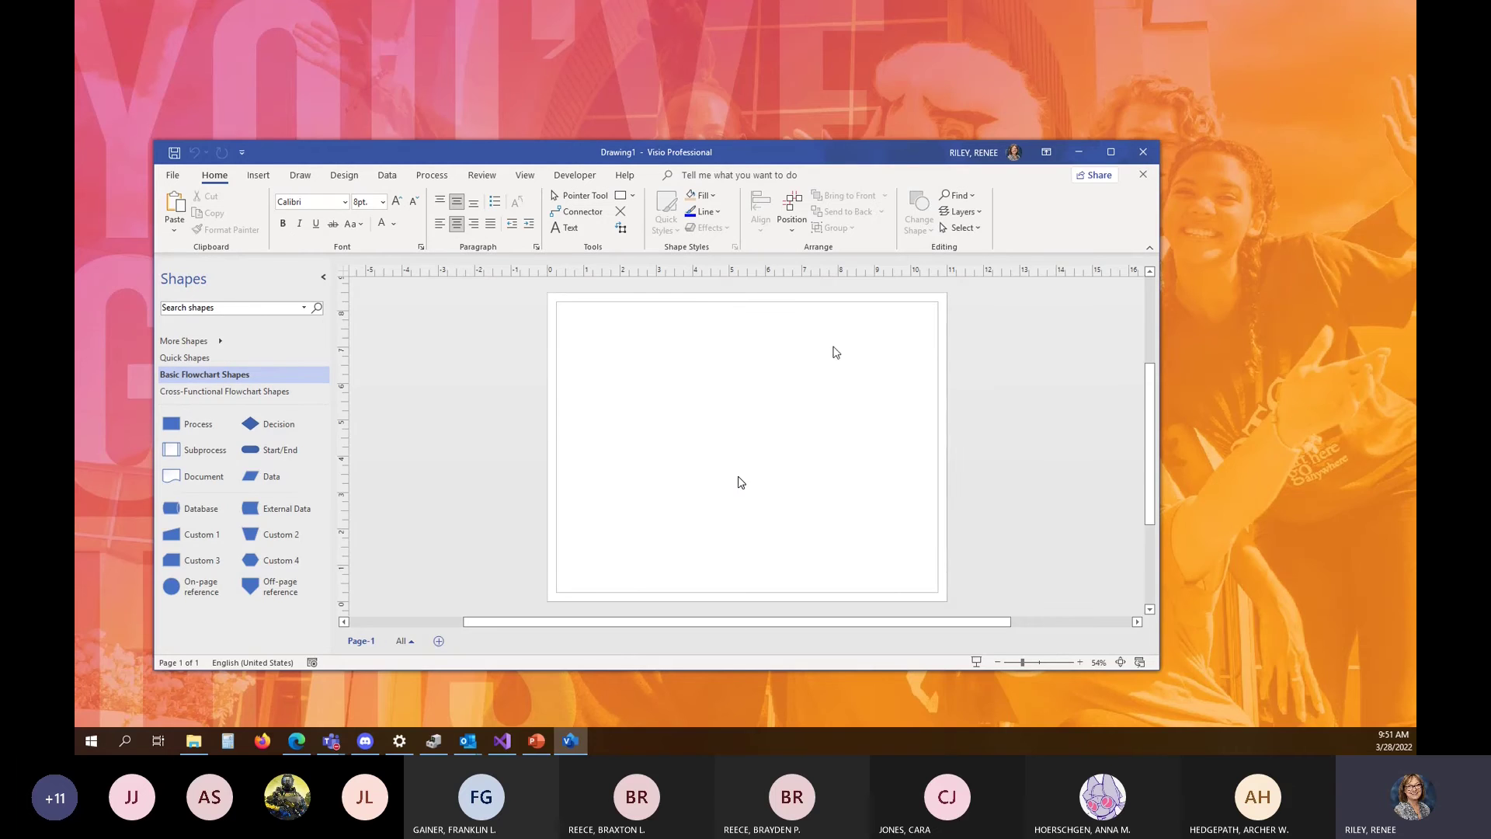
Maximize Visio and drop a Start/End terminator near the top-left of Drawing1's page
click(1111, 152)
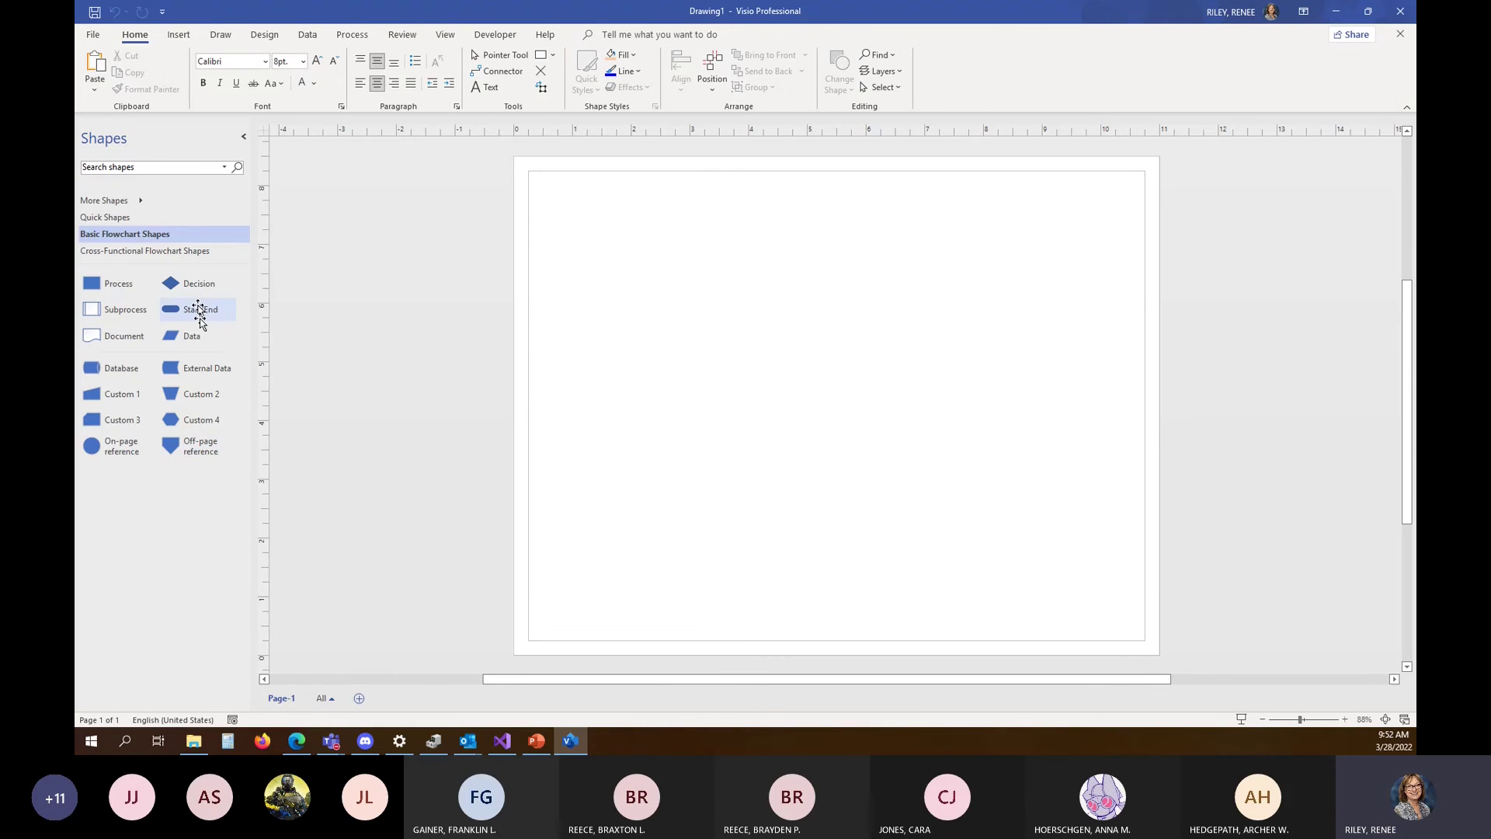
drag(200, 315, 616, 209)
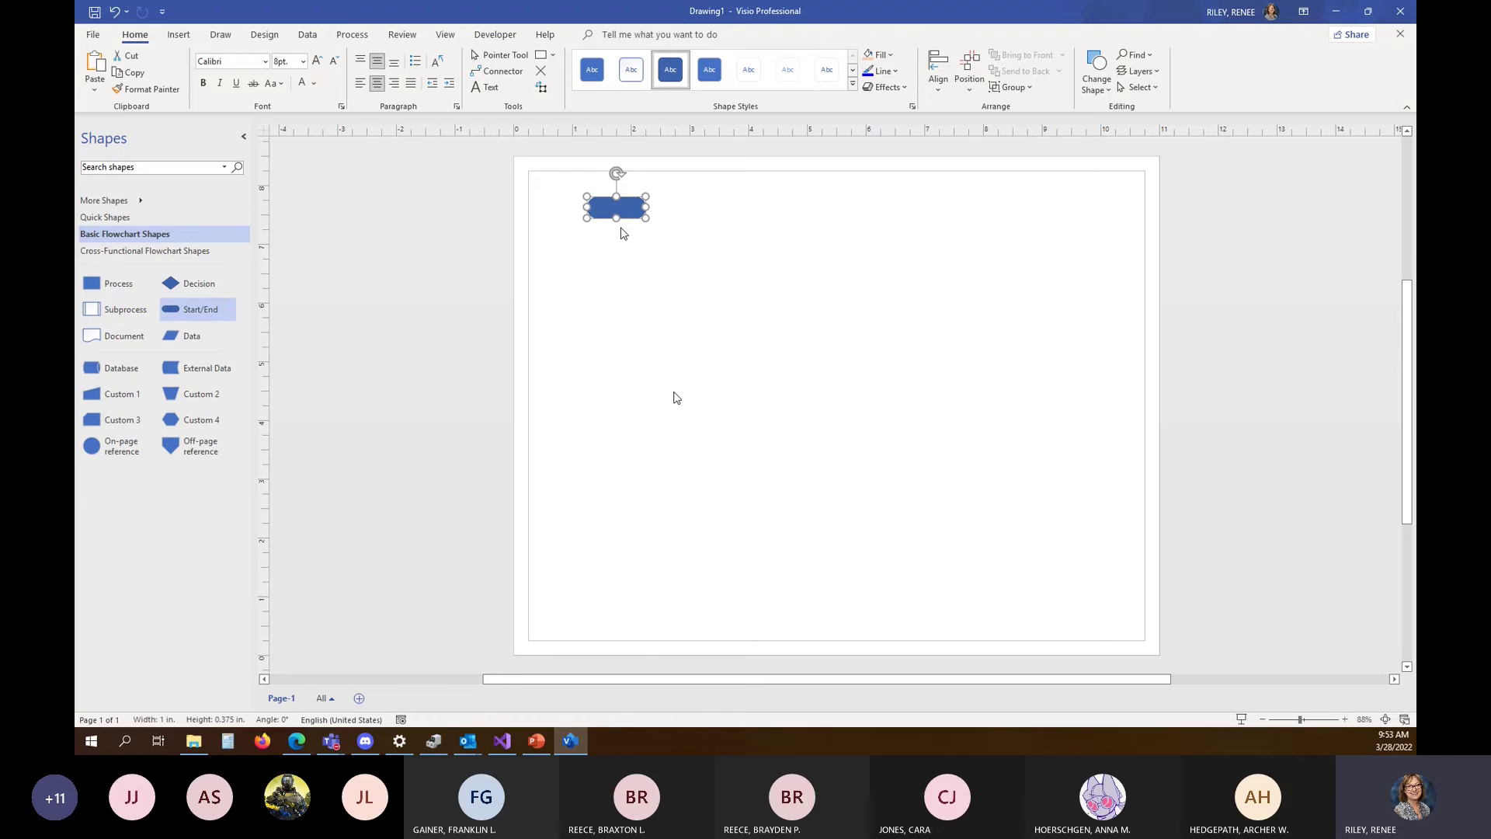
Type 'Start' as the text of the Start/End terminator shape
double_click(627, 205)
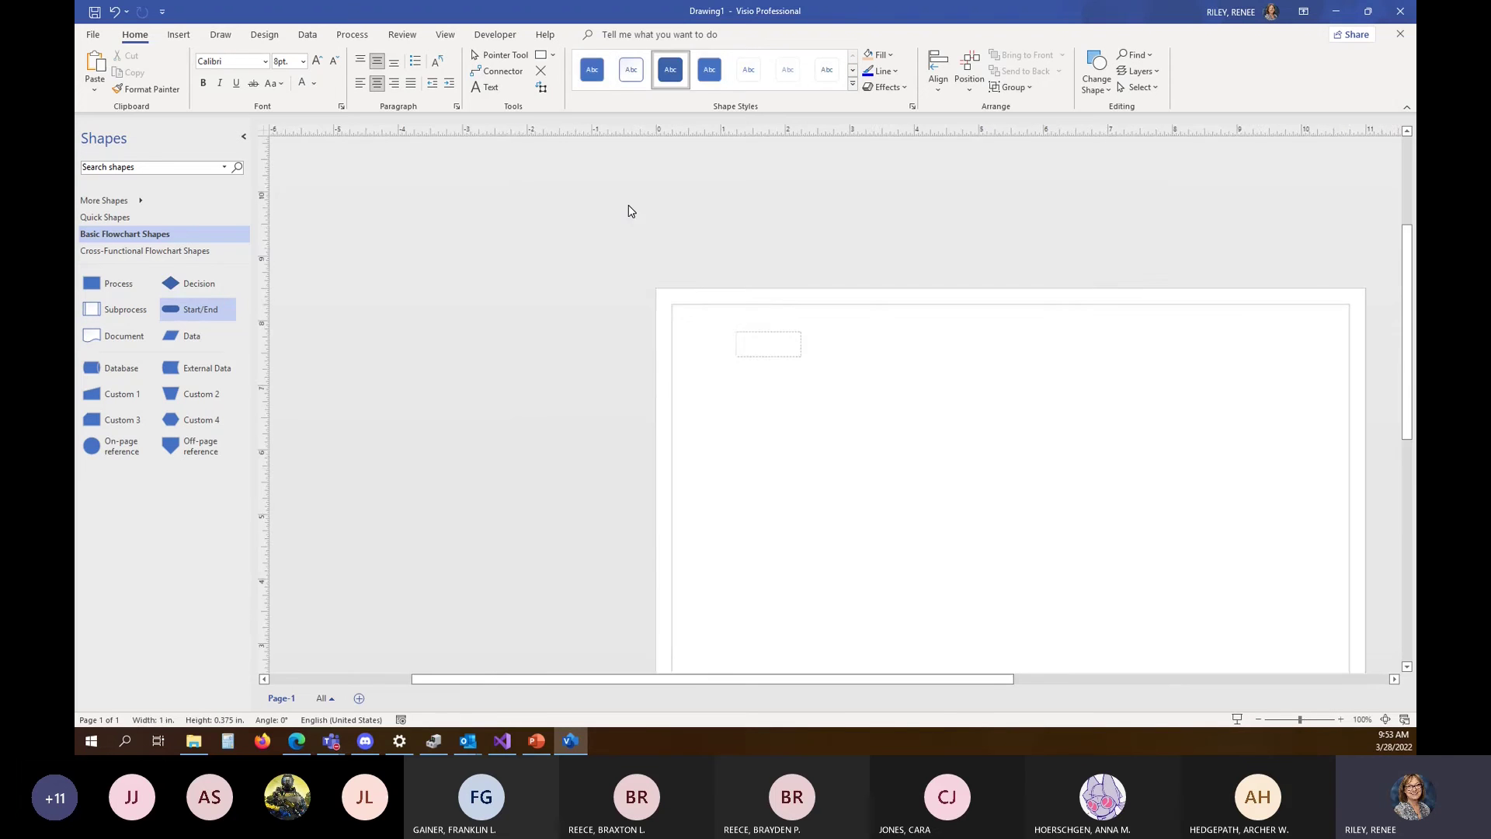
text(Start)
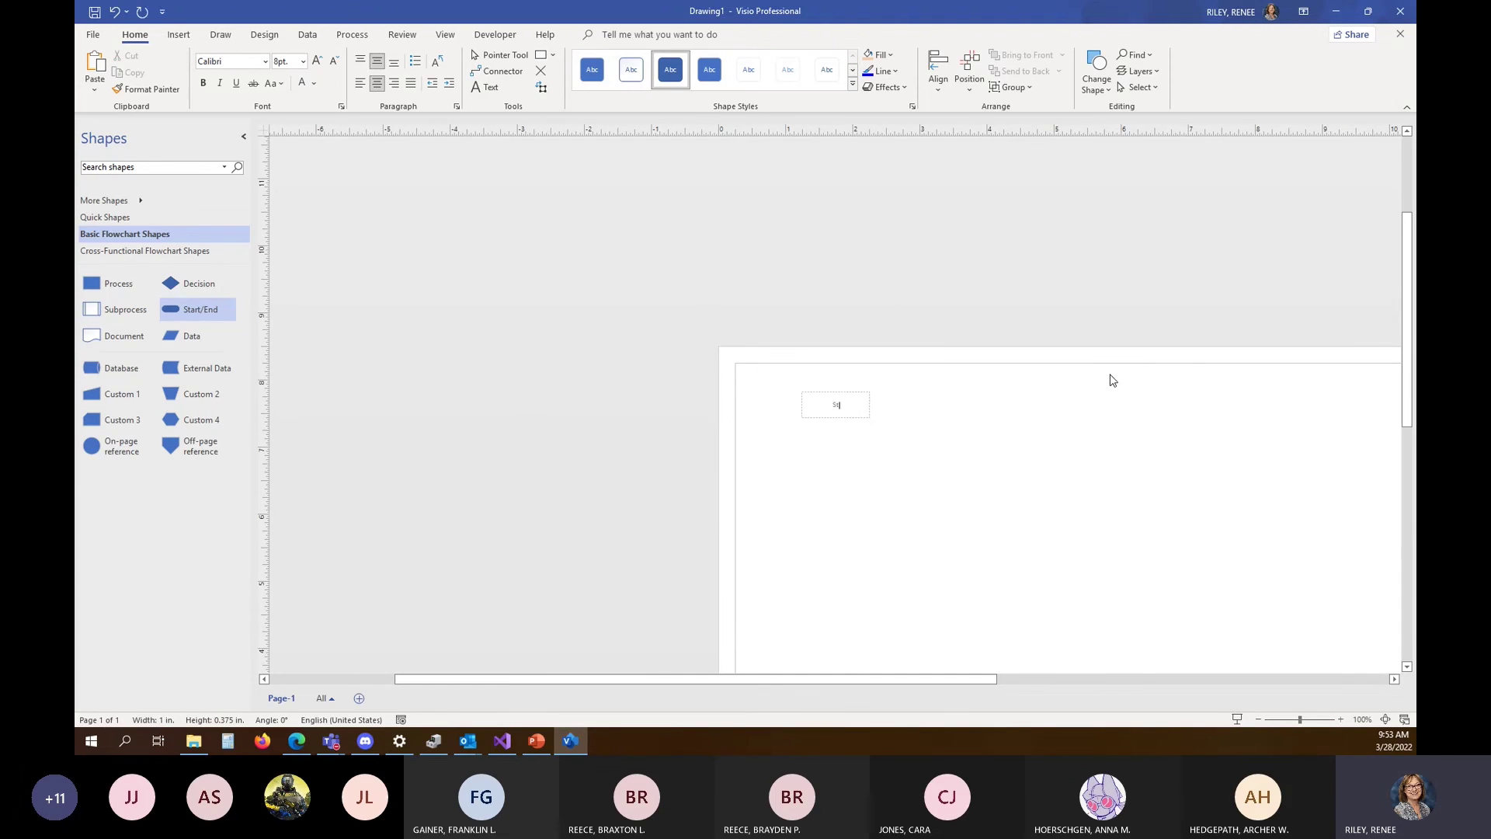
click(1037, 421)
mouse_move(661, 220)
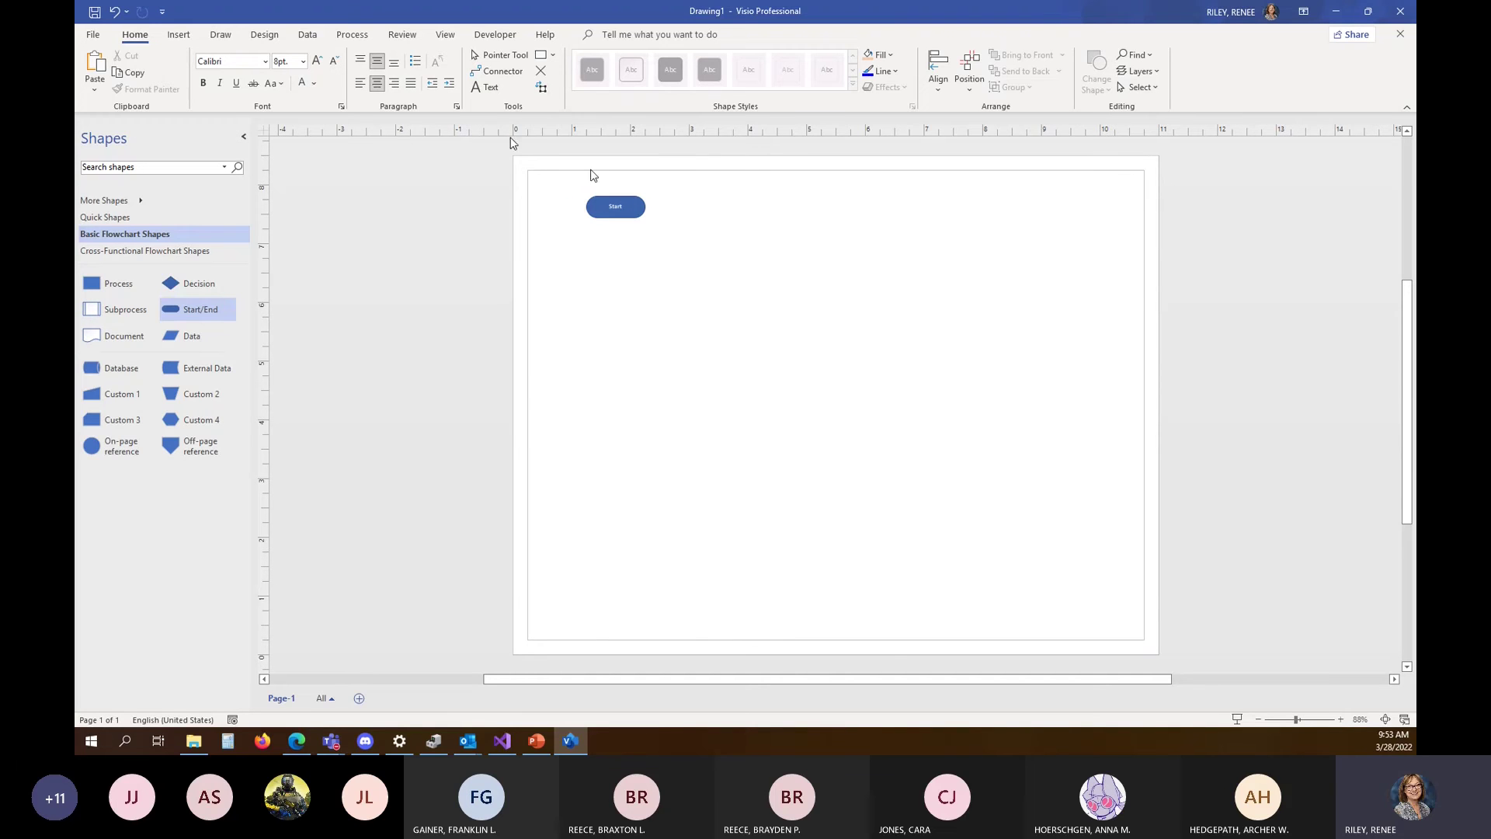
click(617, 213)
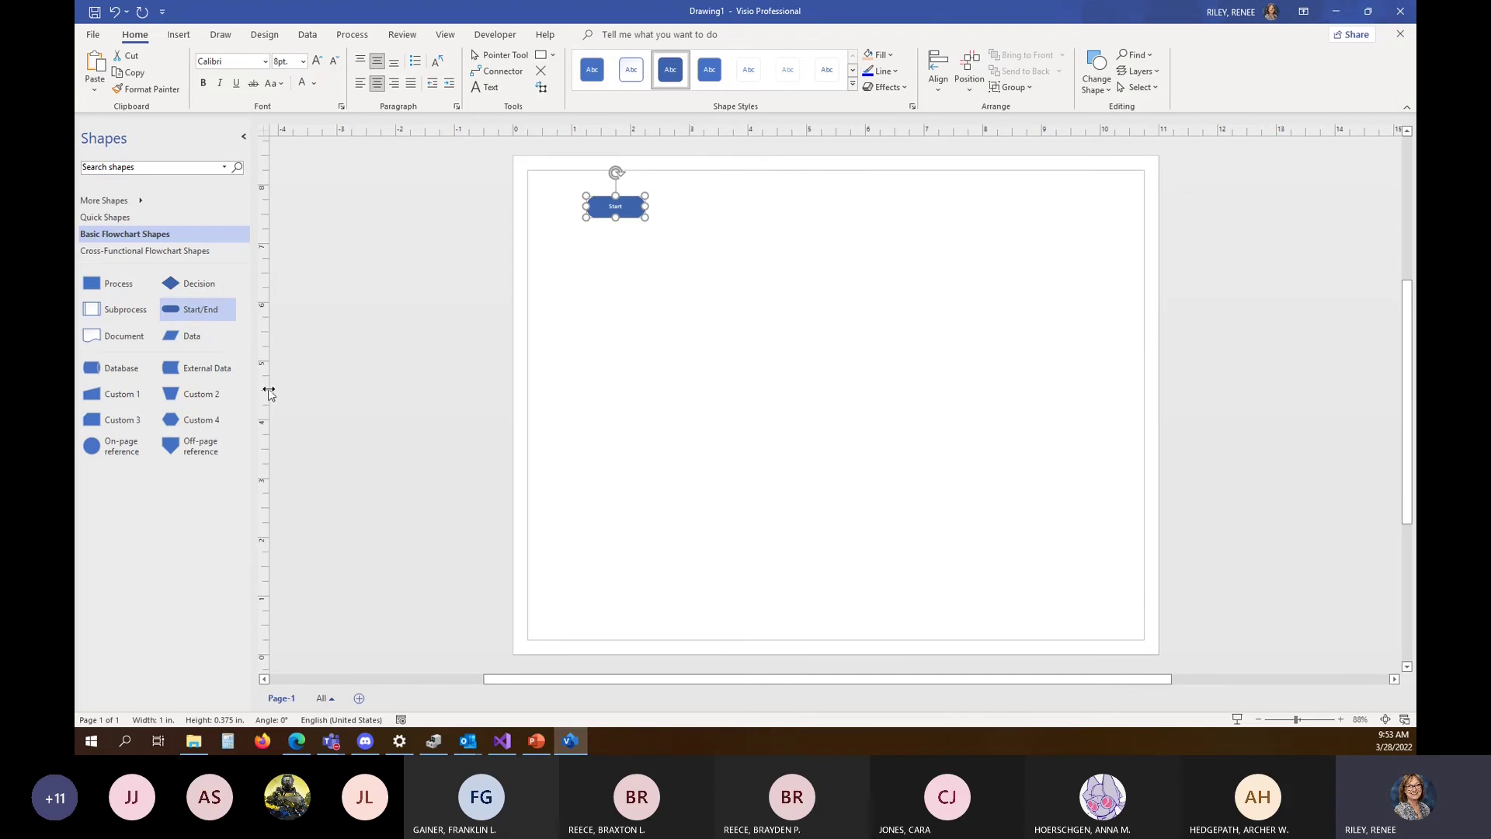
click(154, 289)
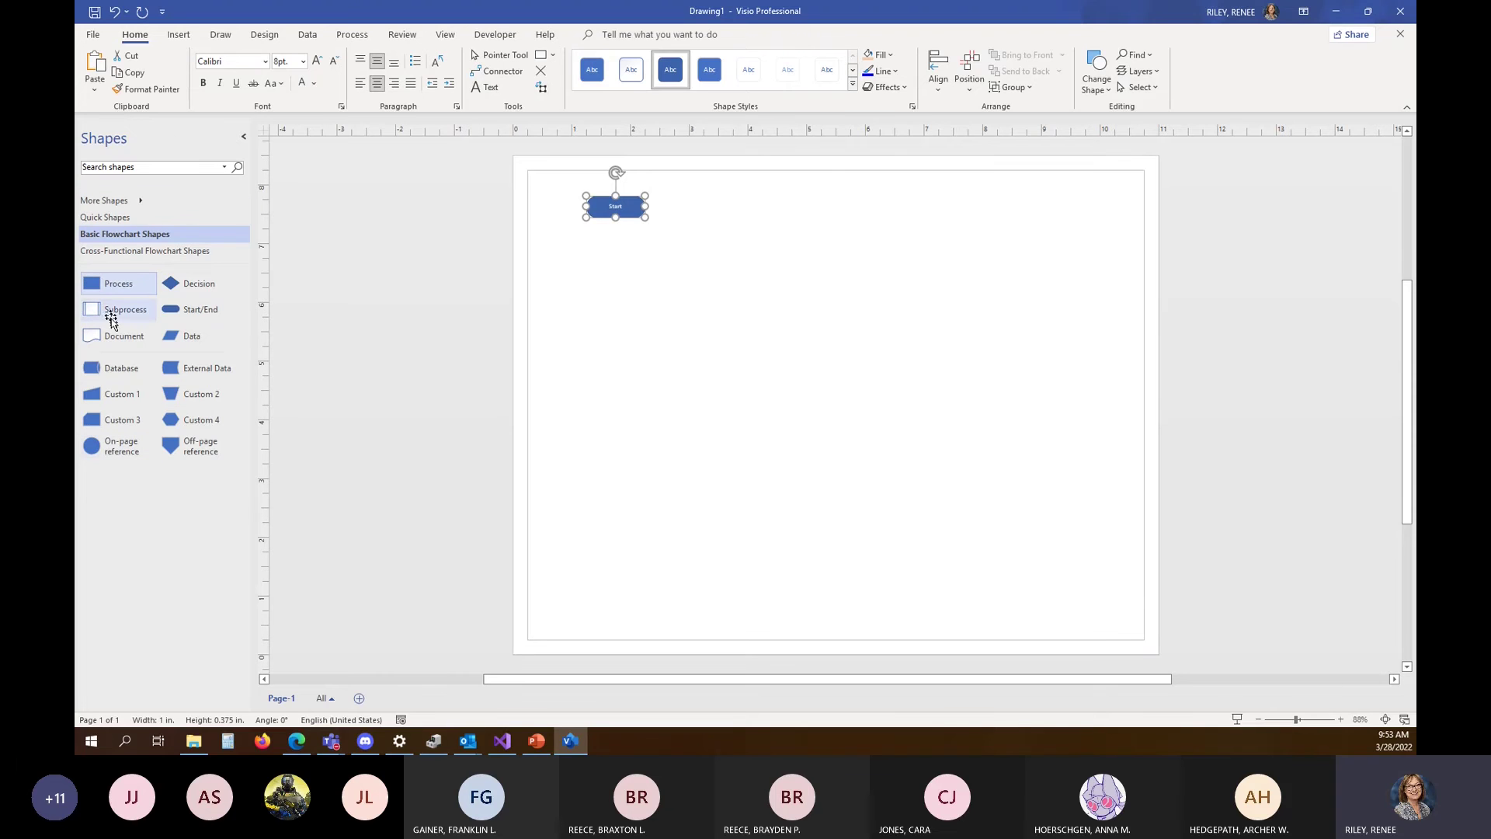
Place a Process box reading 'Text in the box' under Start and AutoConnect Start to it
drag(102, 295, 623, 281)
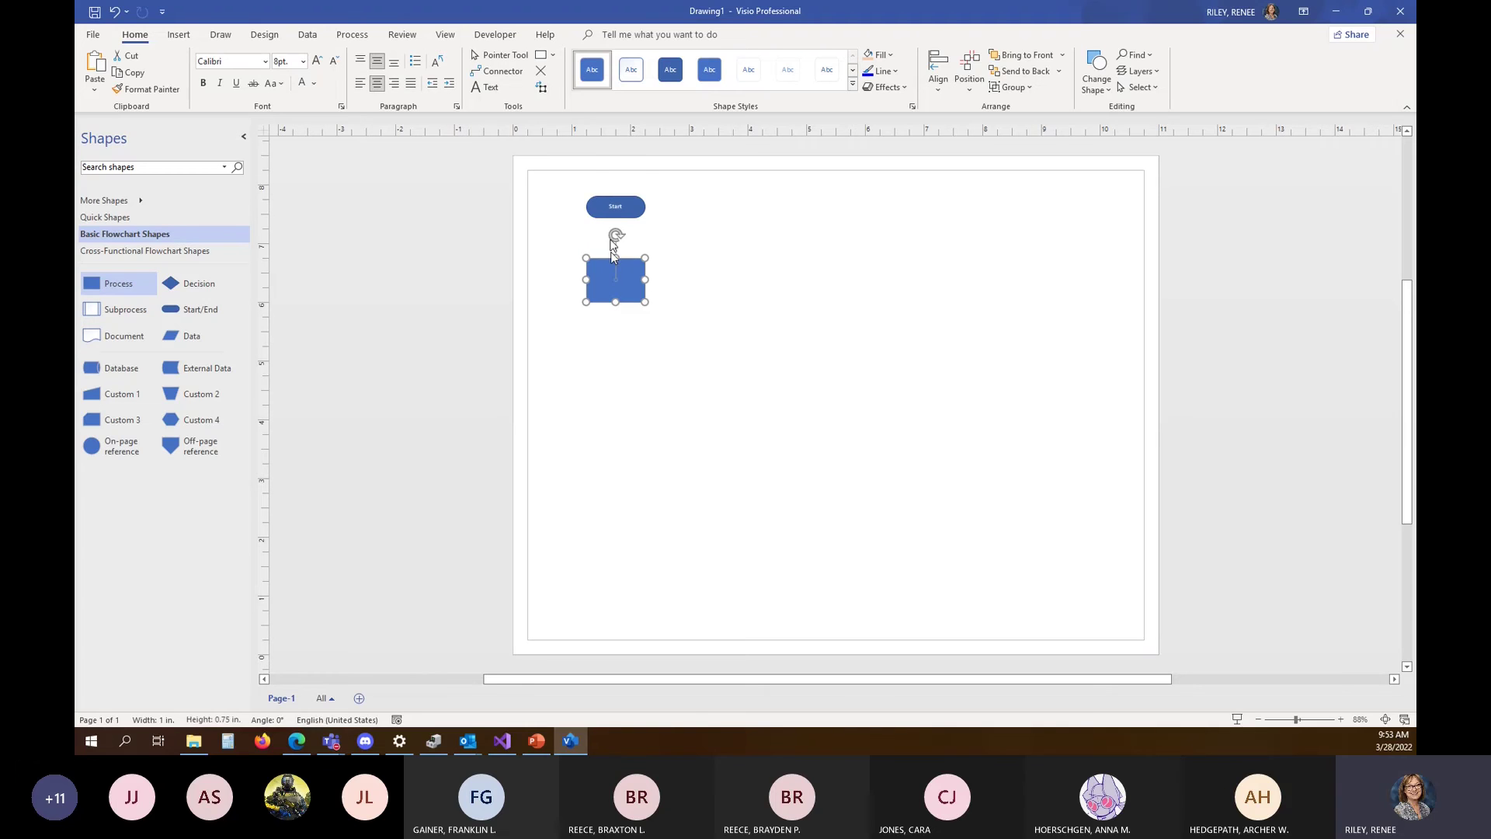
double_click(605, 285)
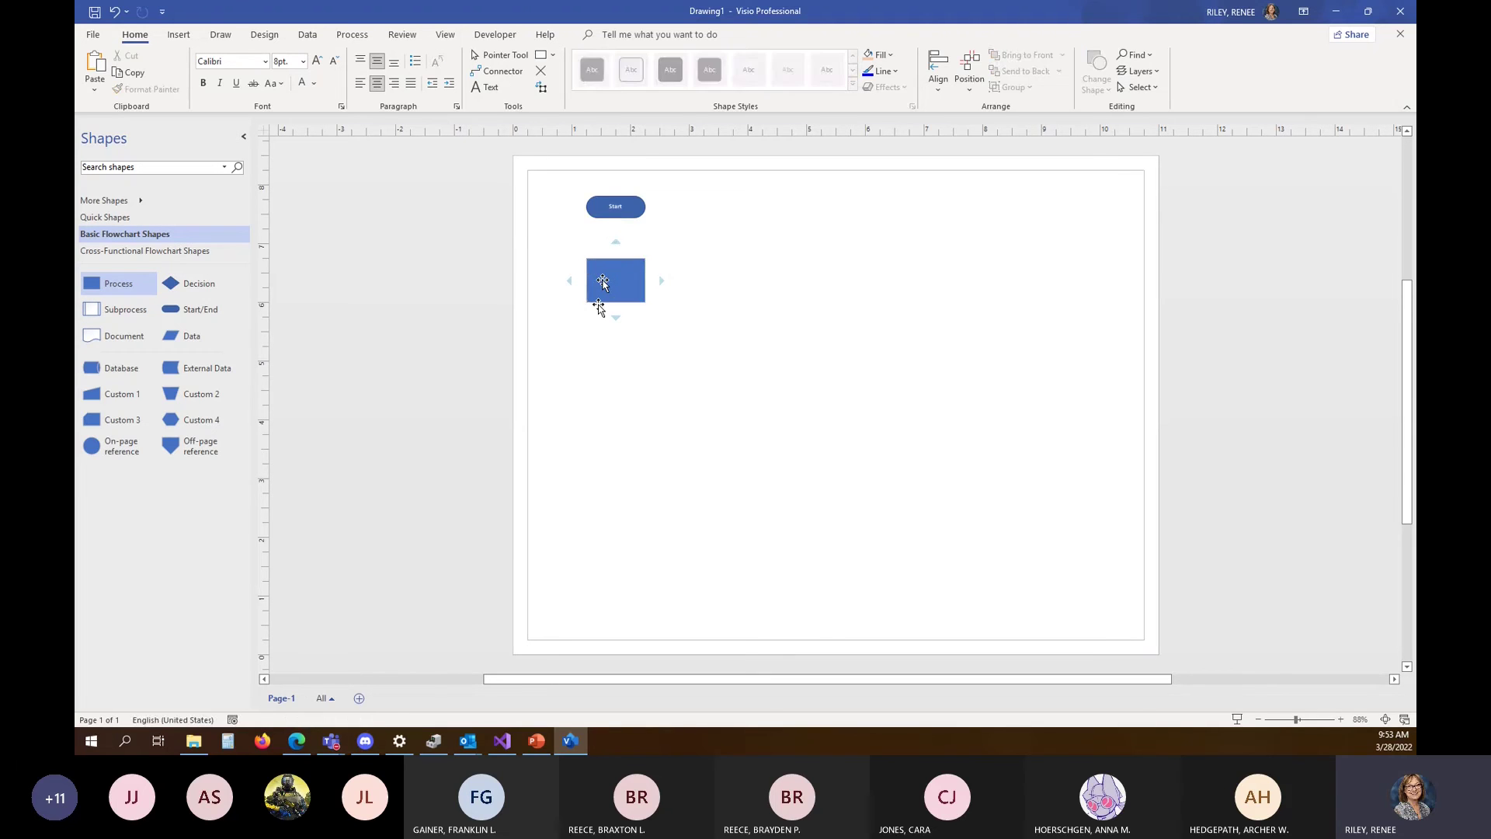
text(Text in the box)
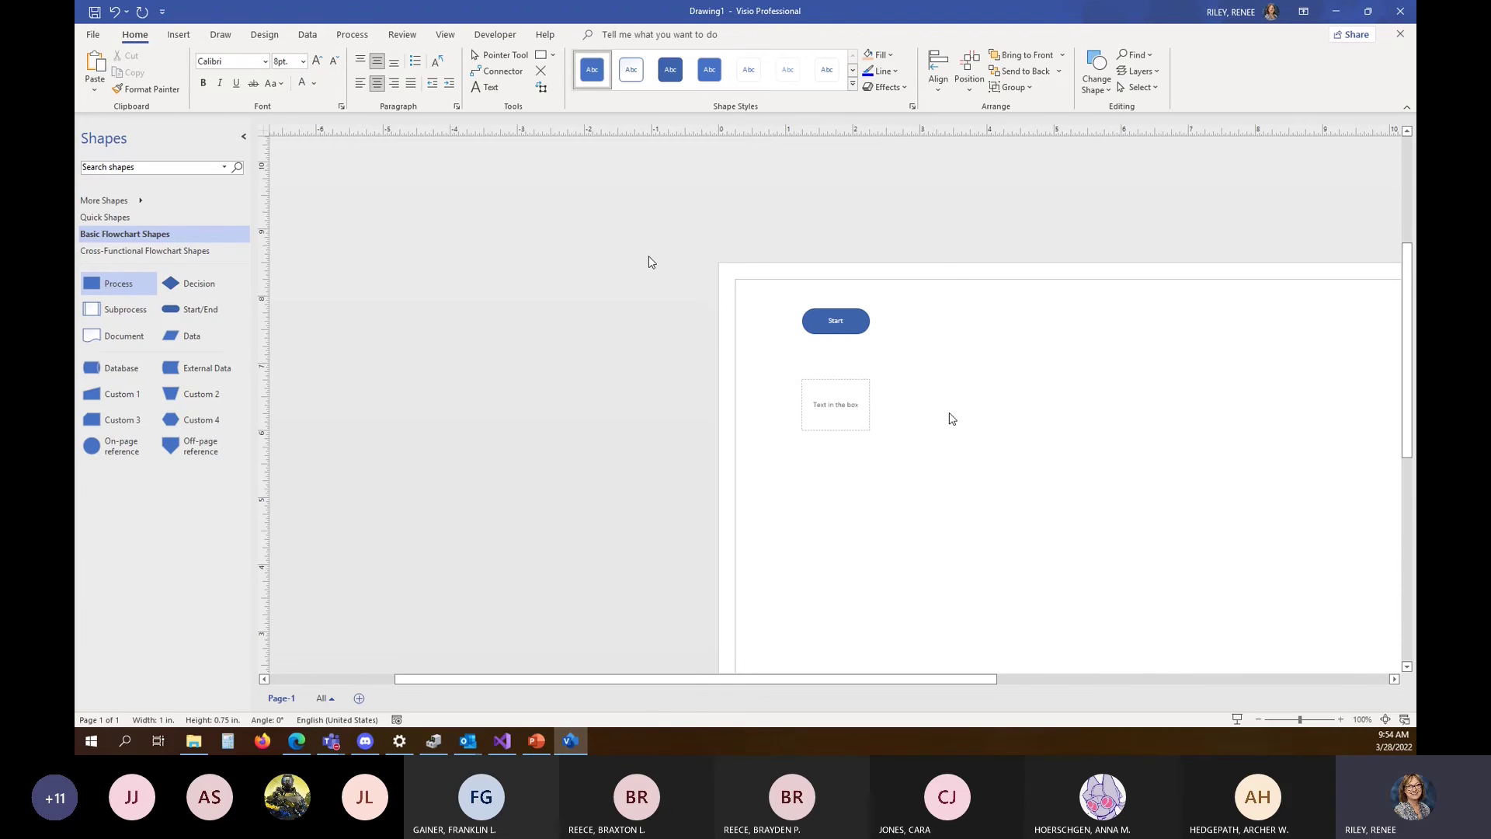
click(949, 416)
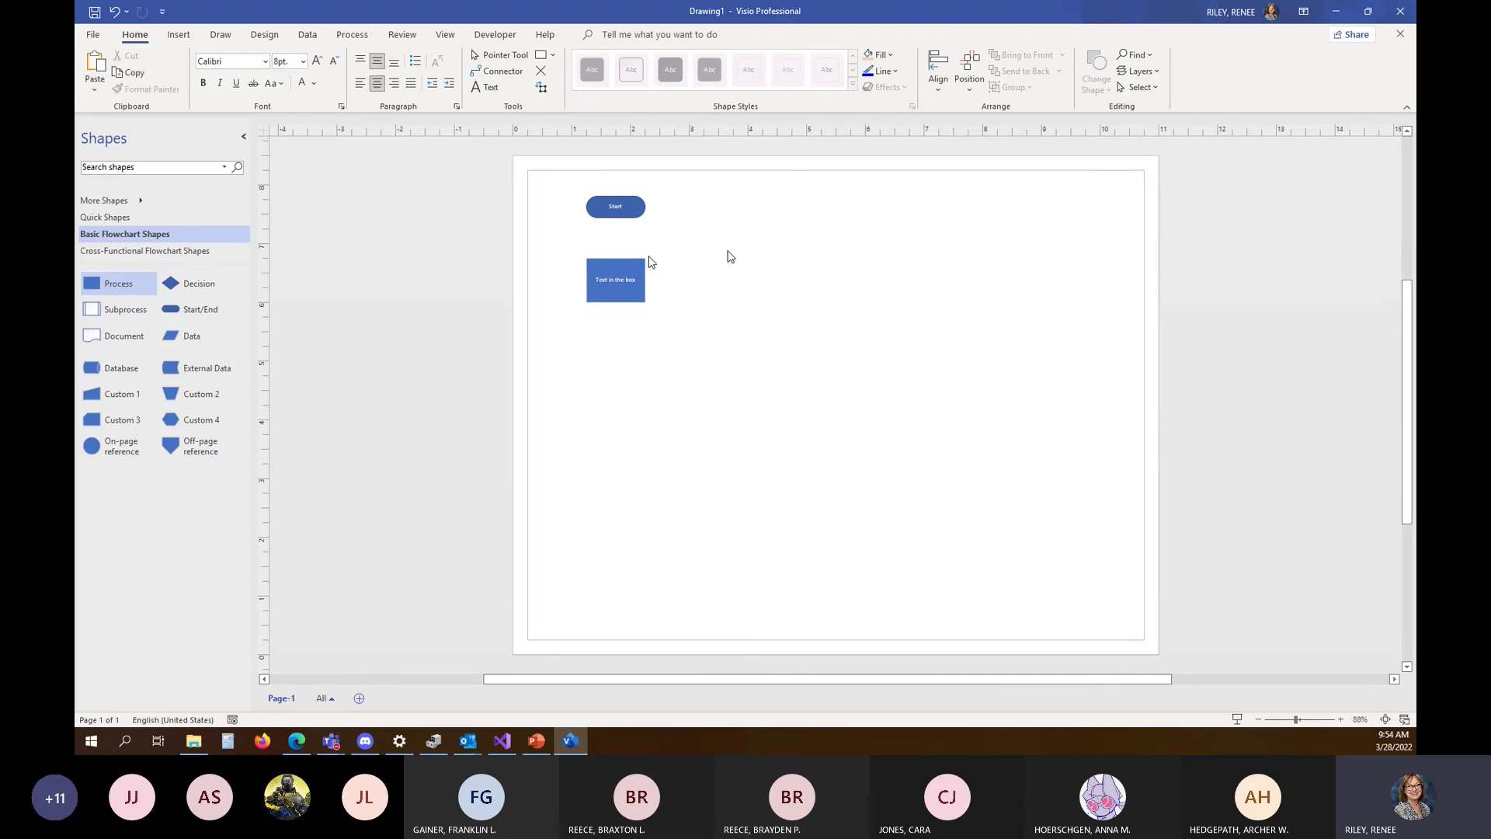
click(614, 208)
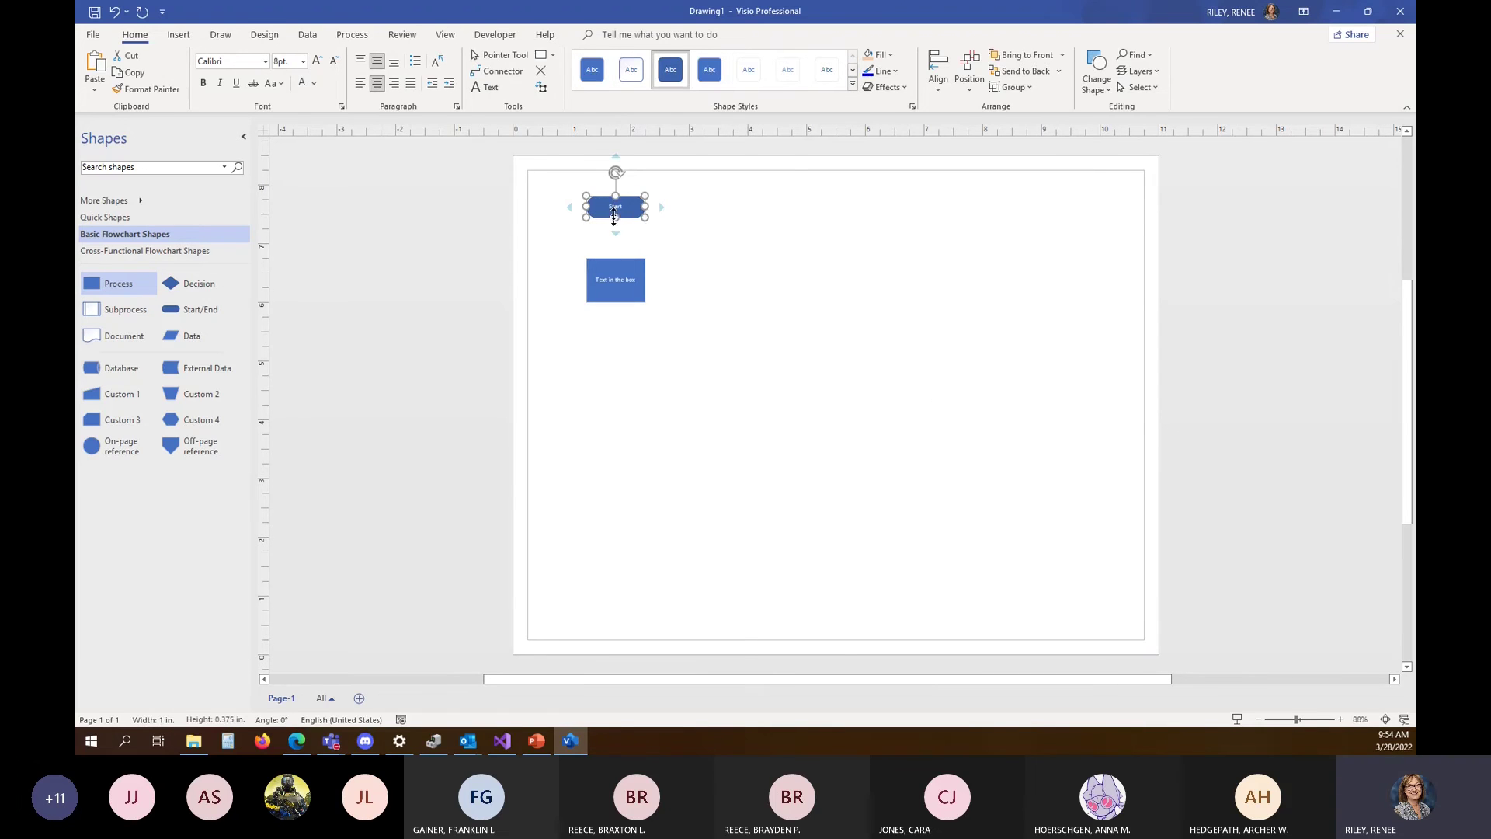
click(616, 233)
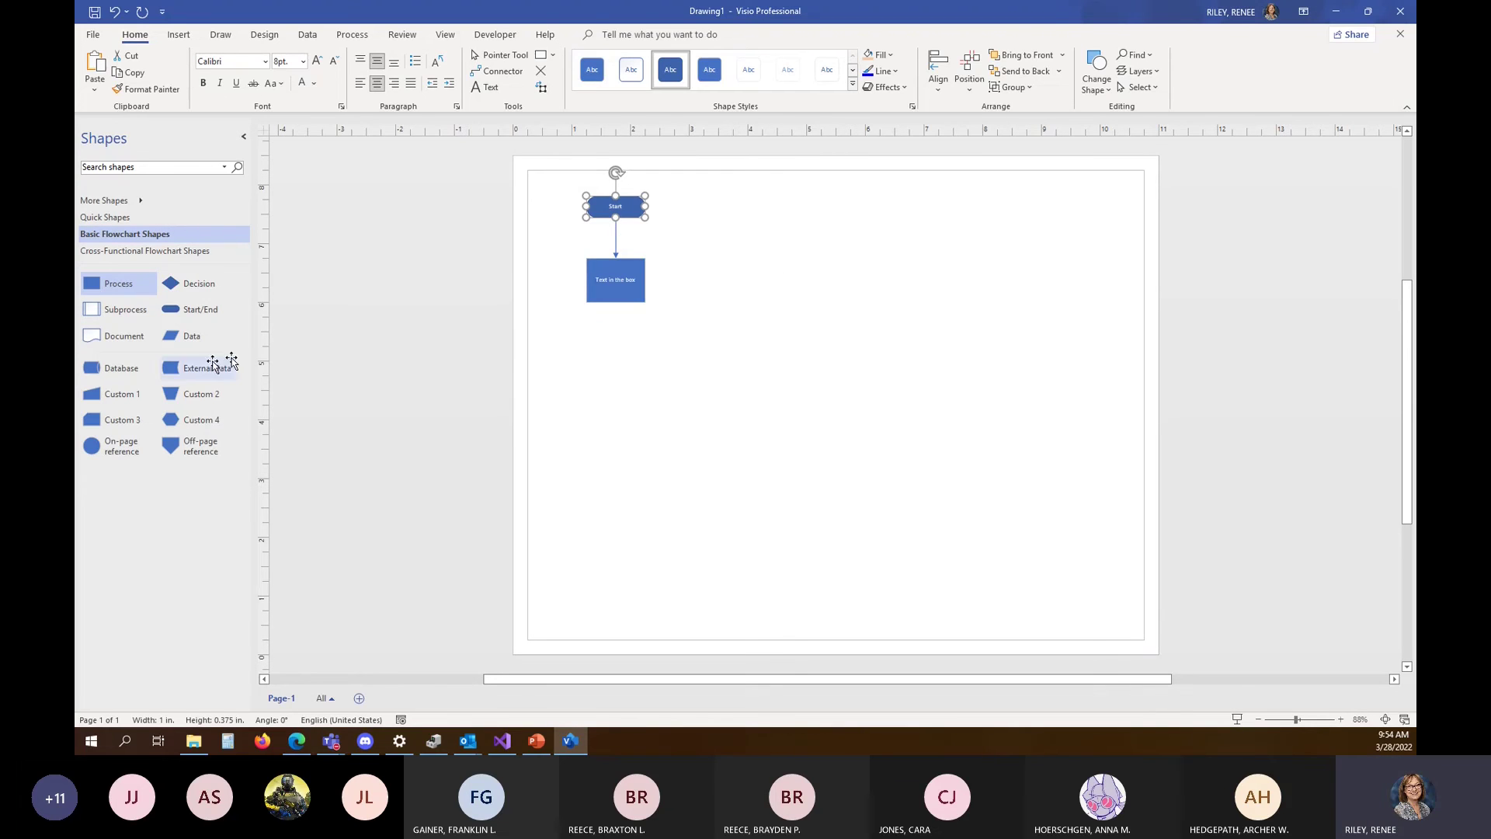
Place a Decision diamond below the process box and connect the box to it
drag(167, 284, 619, 377)
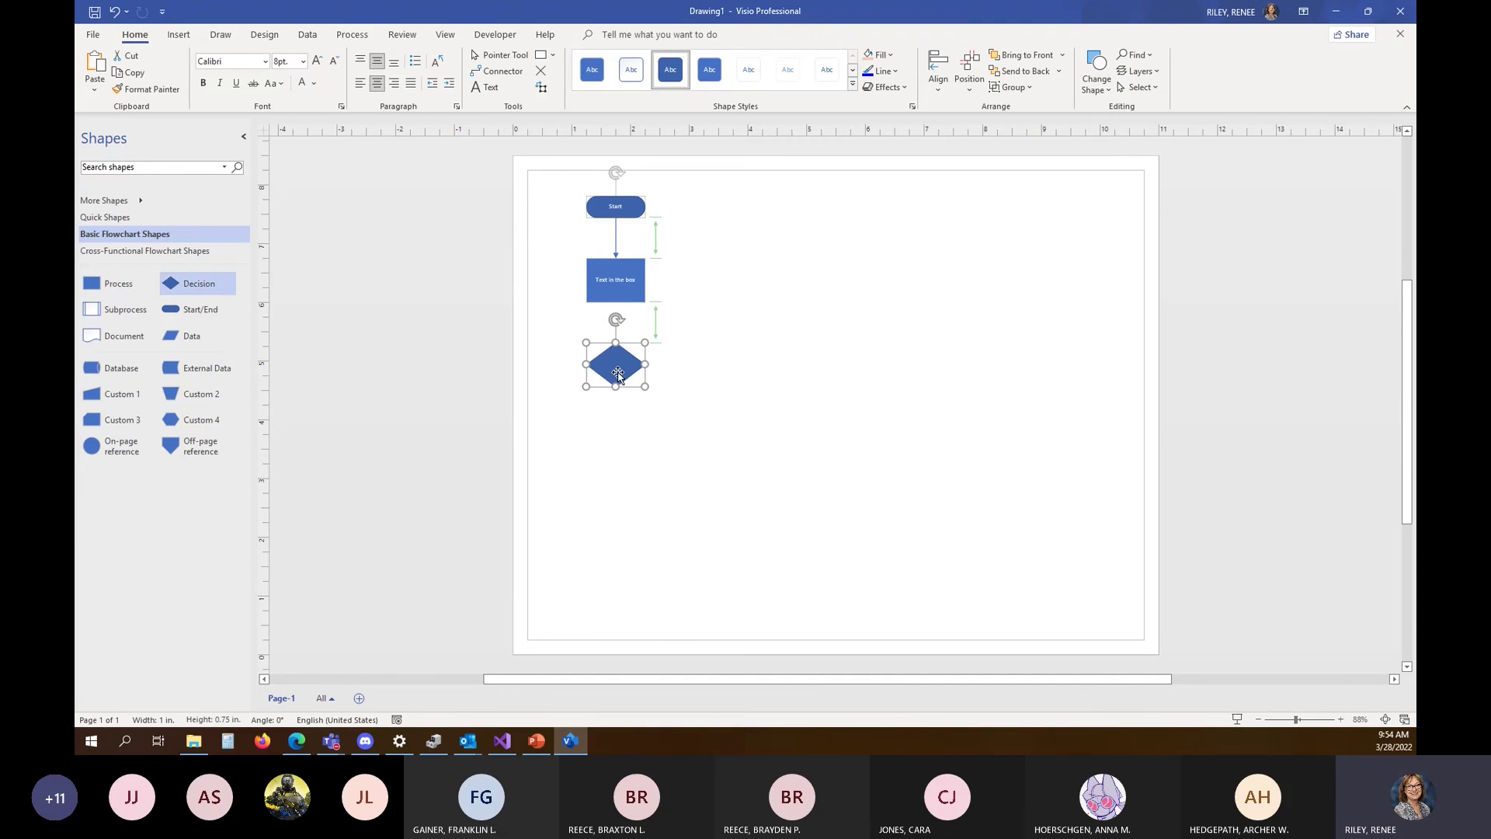
click(763, 433)
click(616, 318)
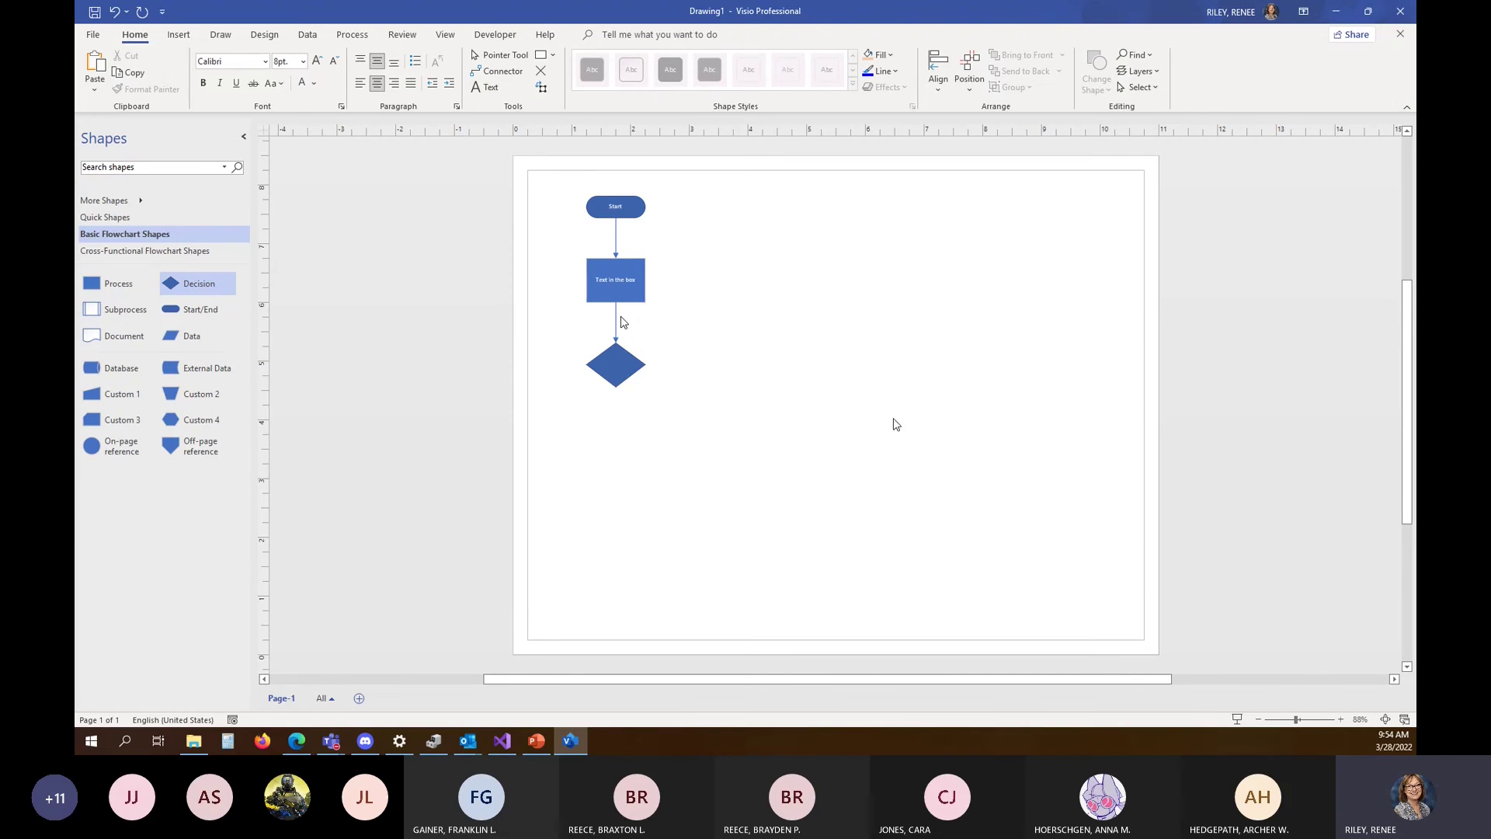
Add a process box labelled 'True' below the Decision diamond
click(115, 289)
drag(114, 288, 614, 446)
scroll(613, 446, up, 1)
text(True)
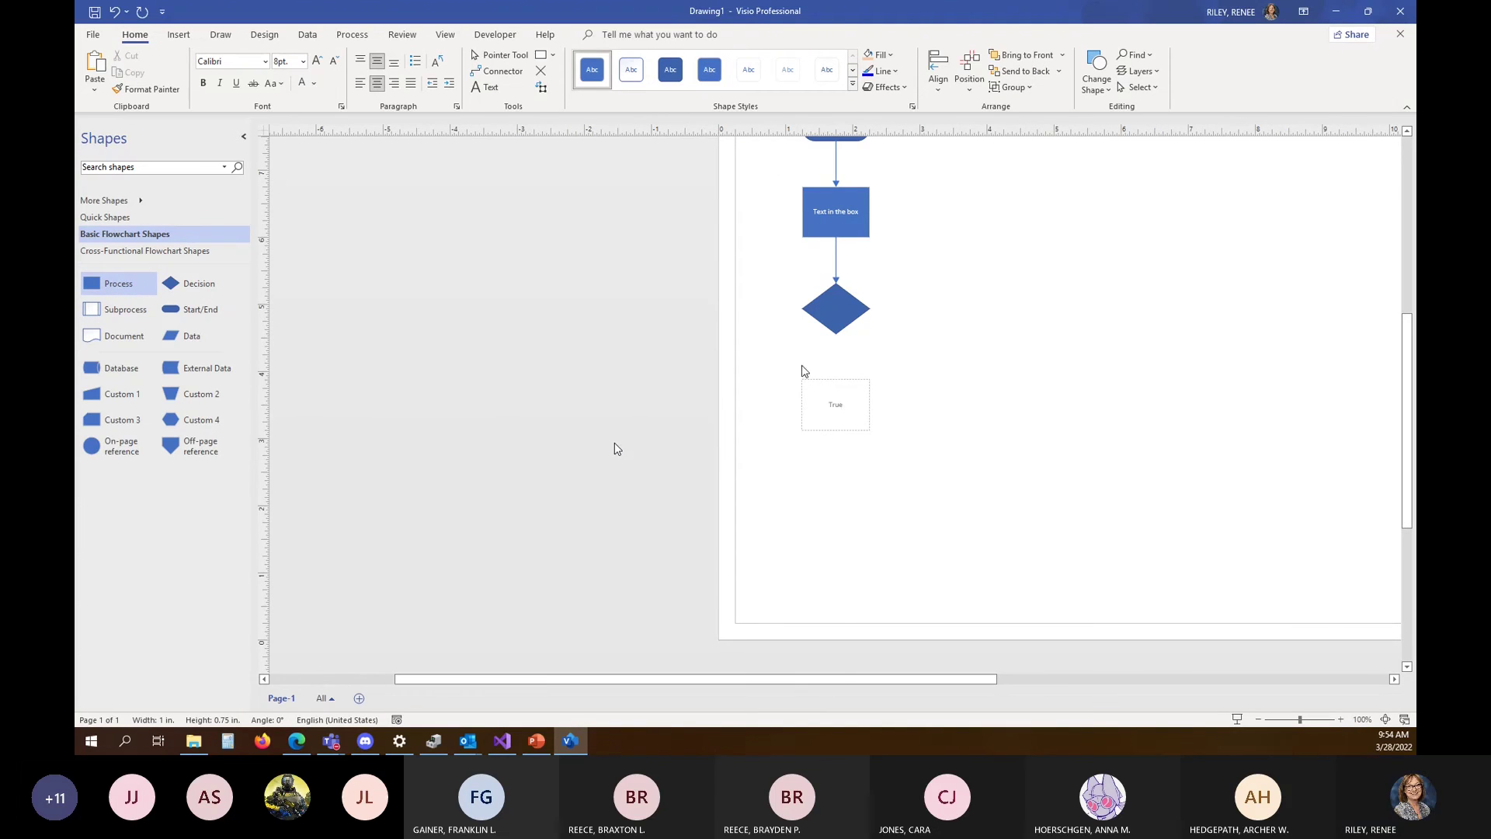
click(613, 445)
Add a 'False' box right of the decision and connect the decision to False and True
drag(107, 278, 721, 365)
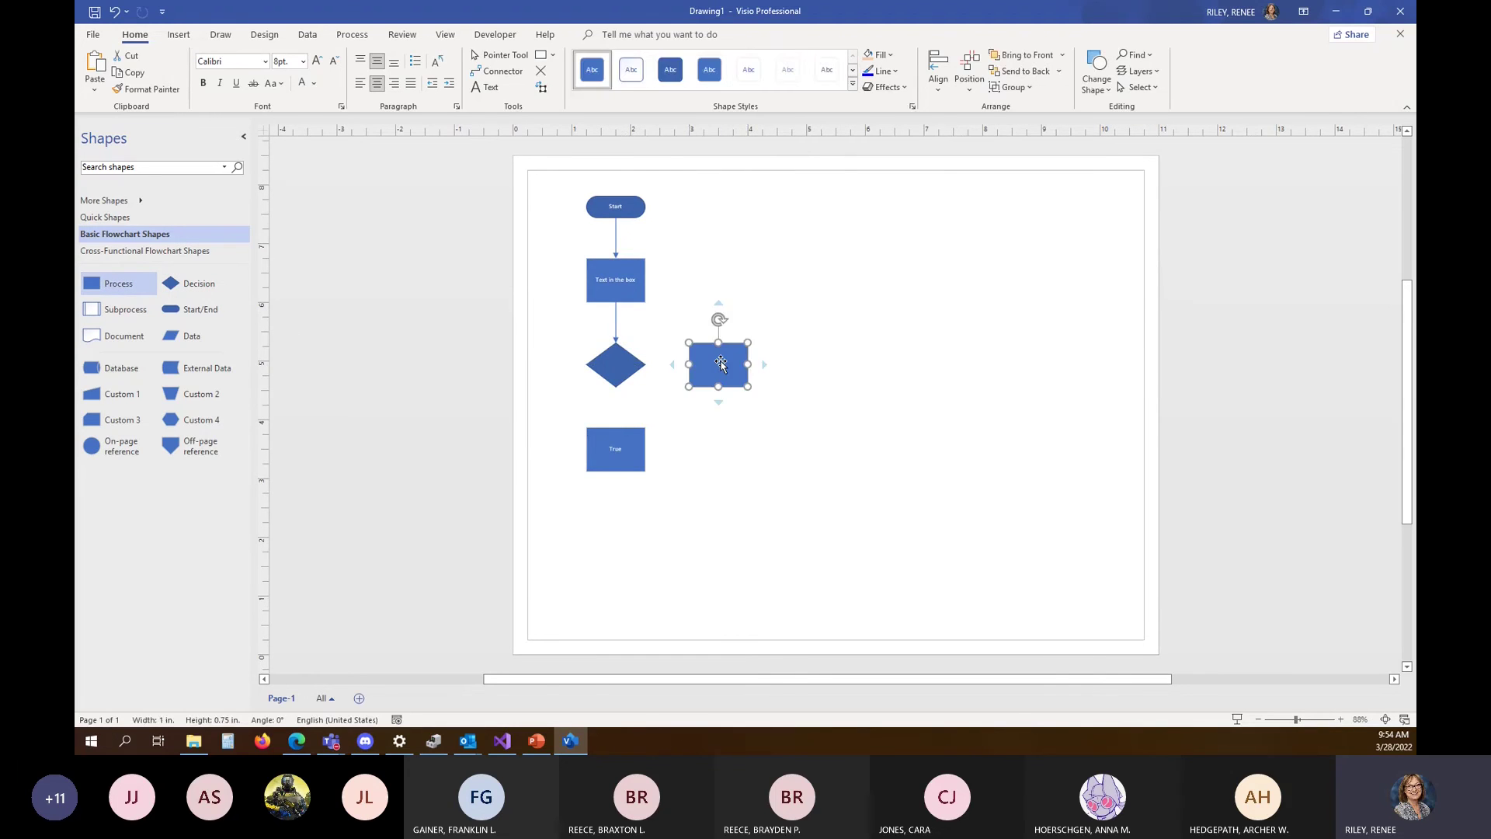
text(False)
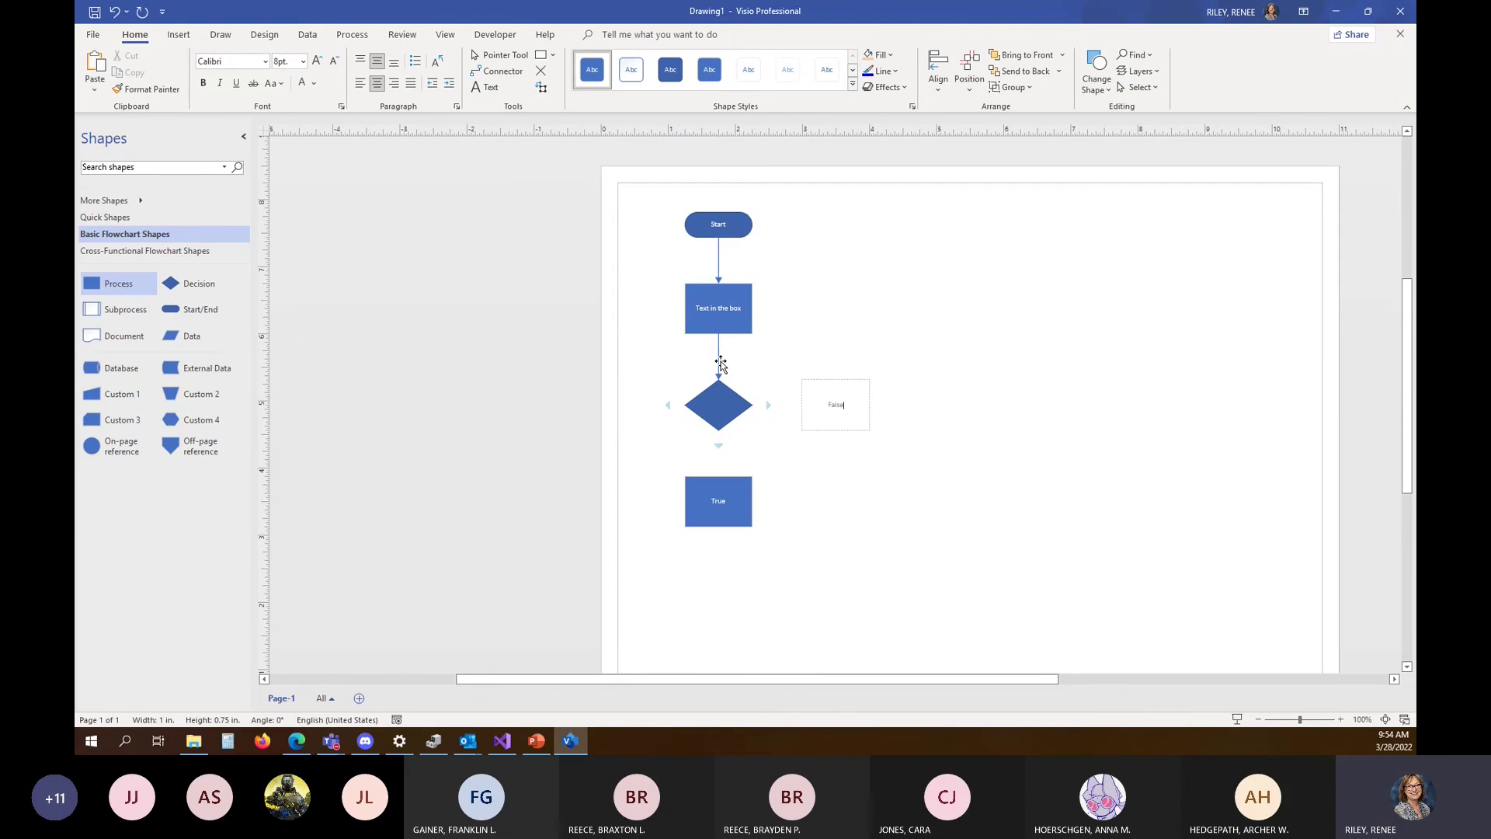
click(775, 481)
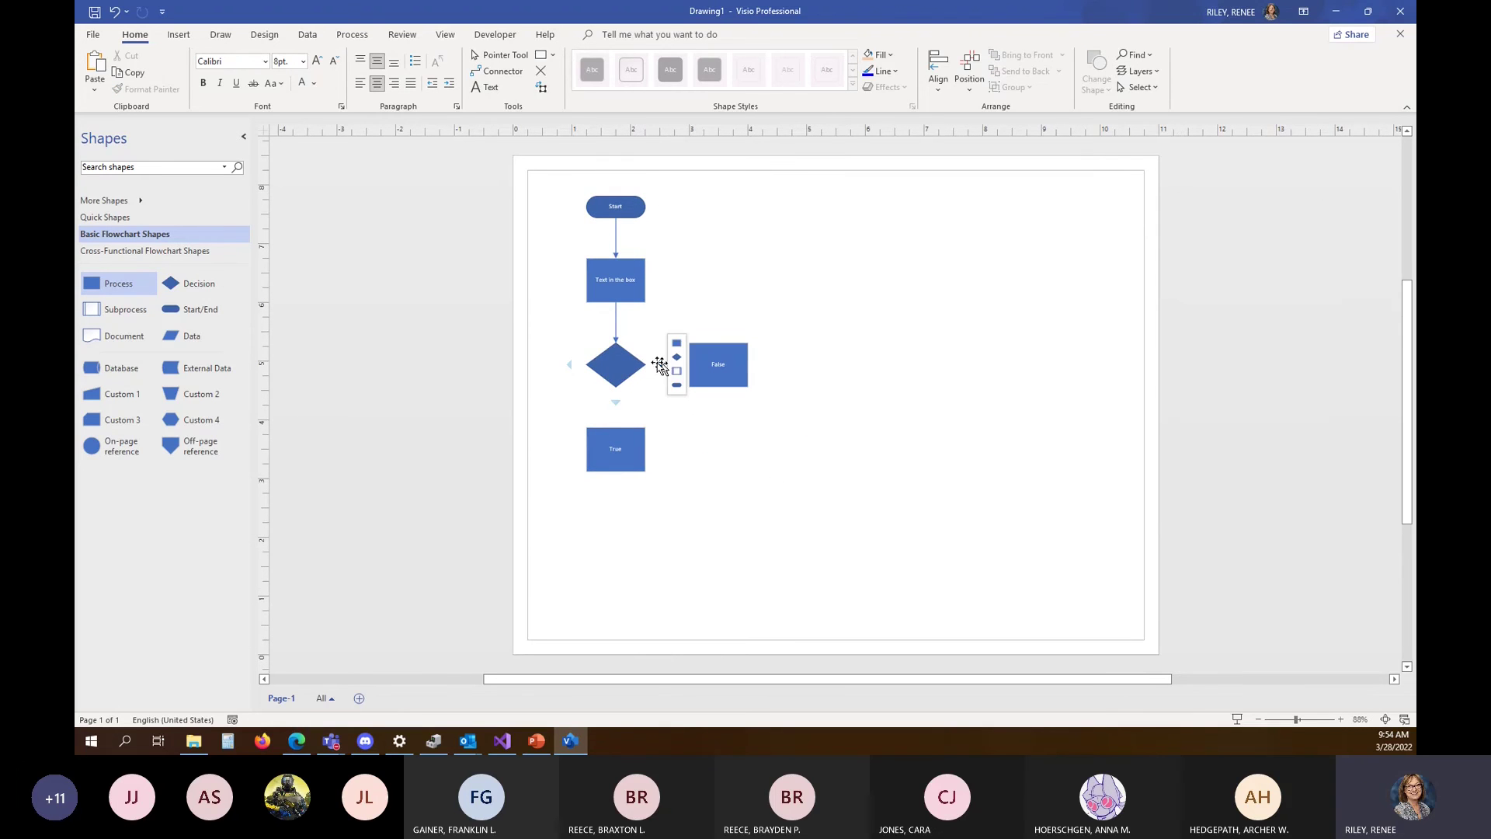
click(658, 365)
click(617, 400)
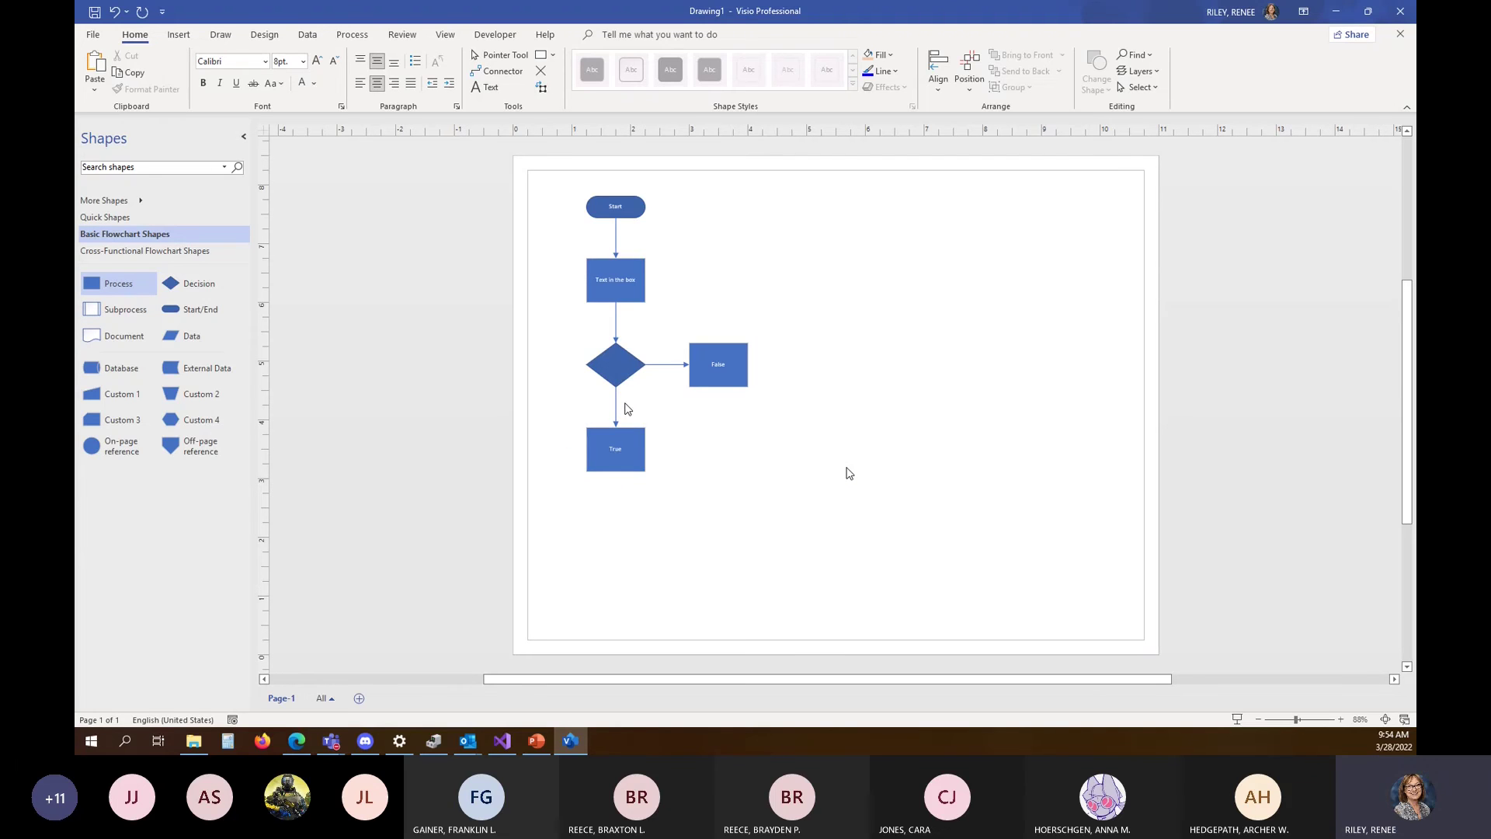
Type 'No' on the connector to False and 'Yes' on the connector to True
double_click(666, 364)
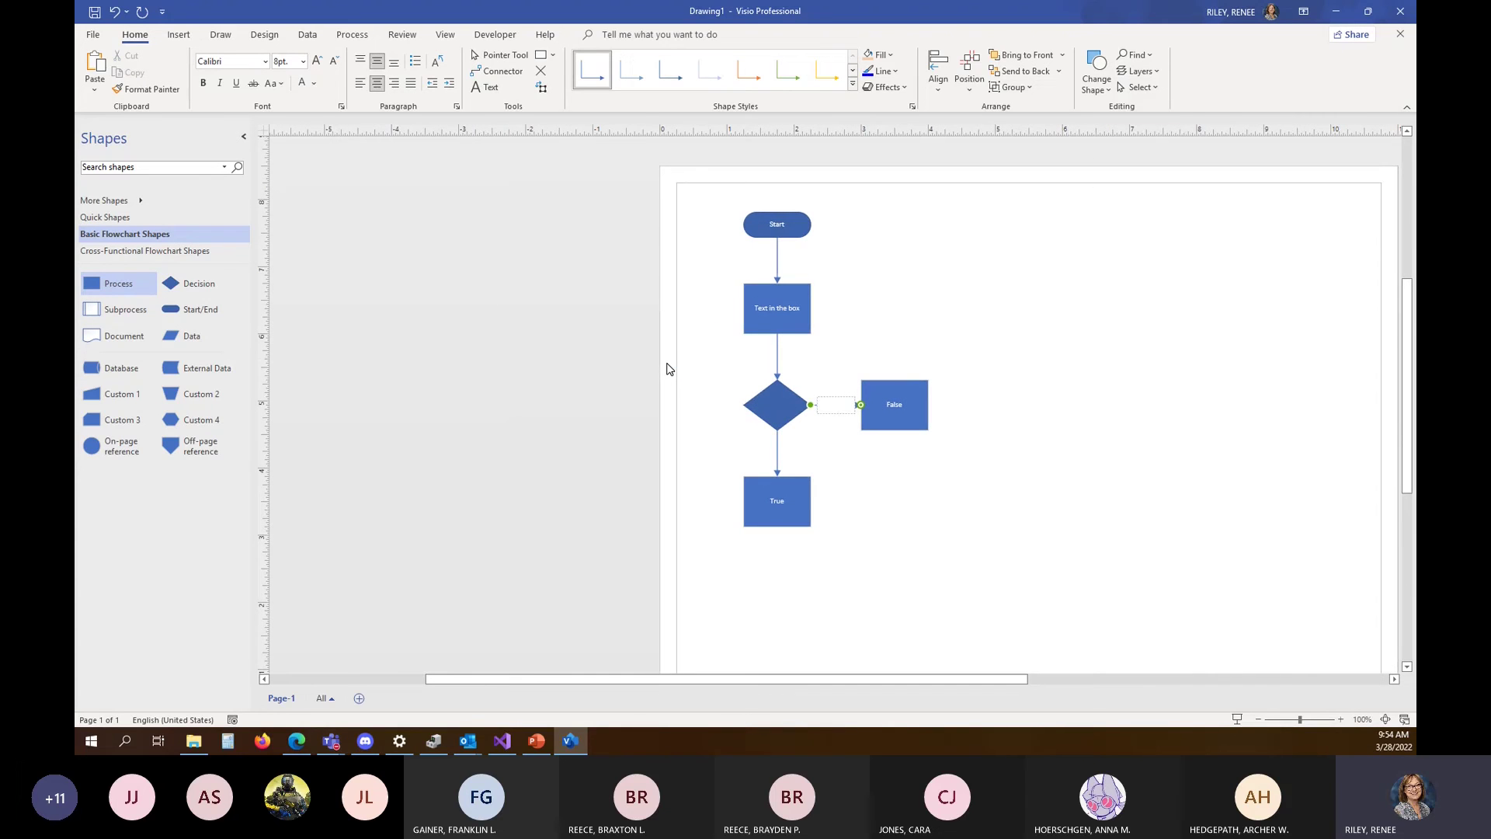
text(No)
click(905, 488)
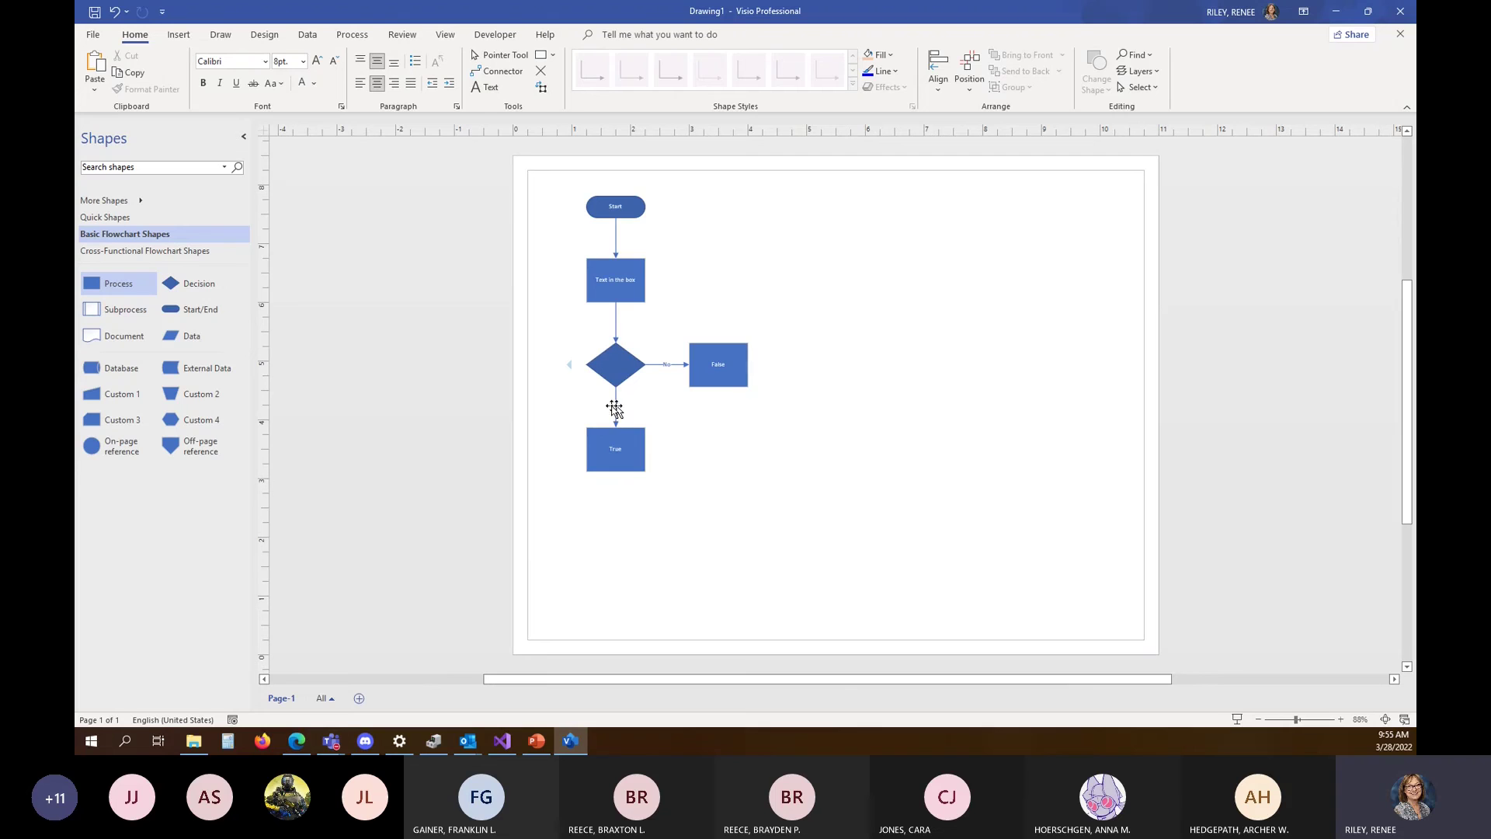
double_click(617, 412)
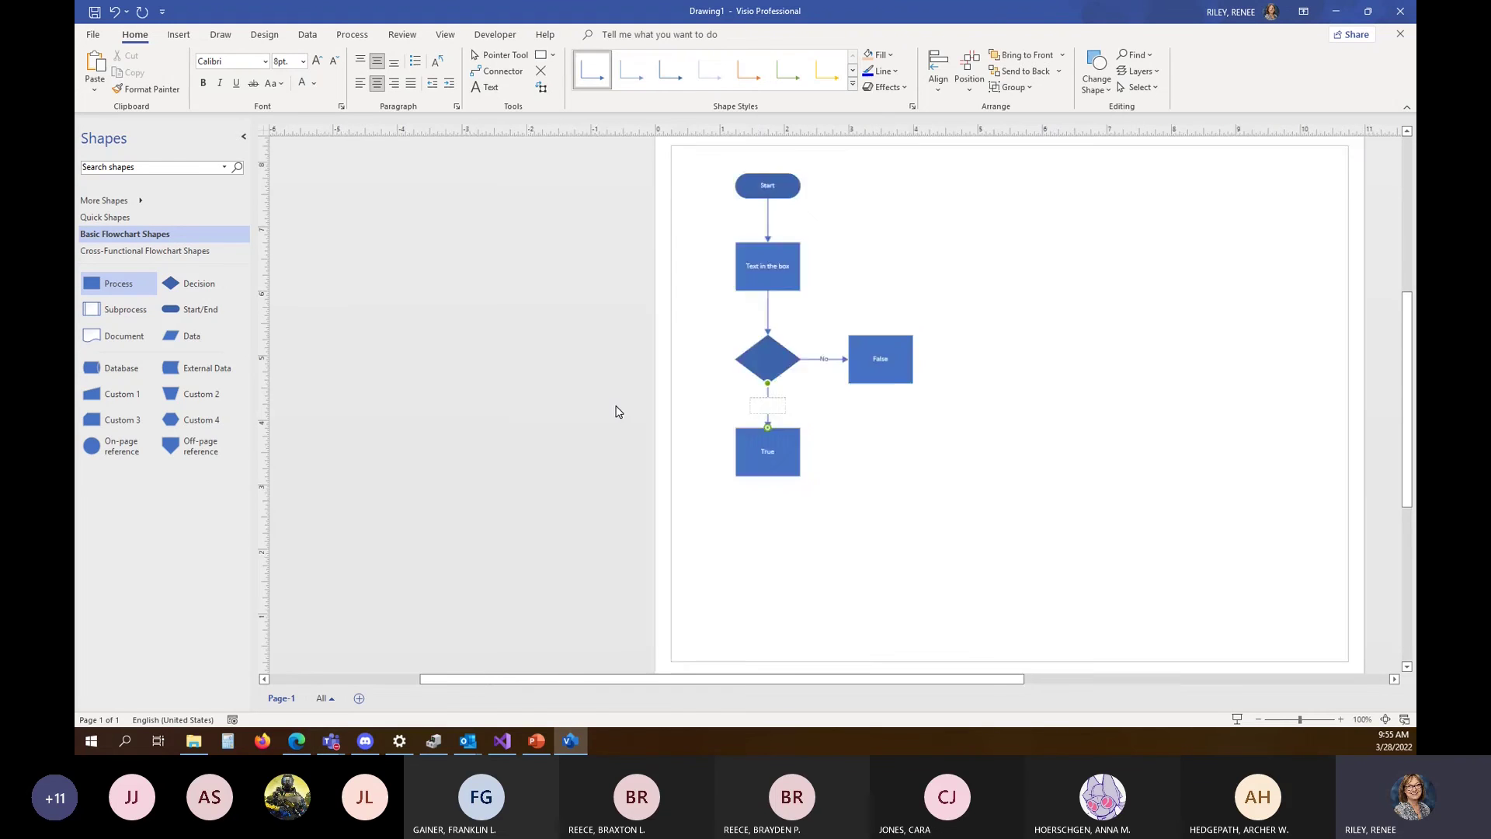
text(Yes)
key(Return)
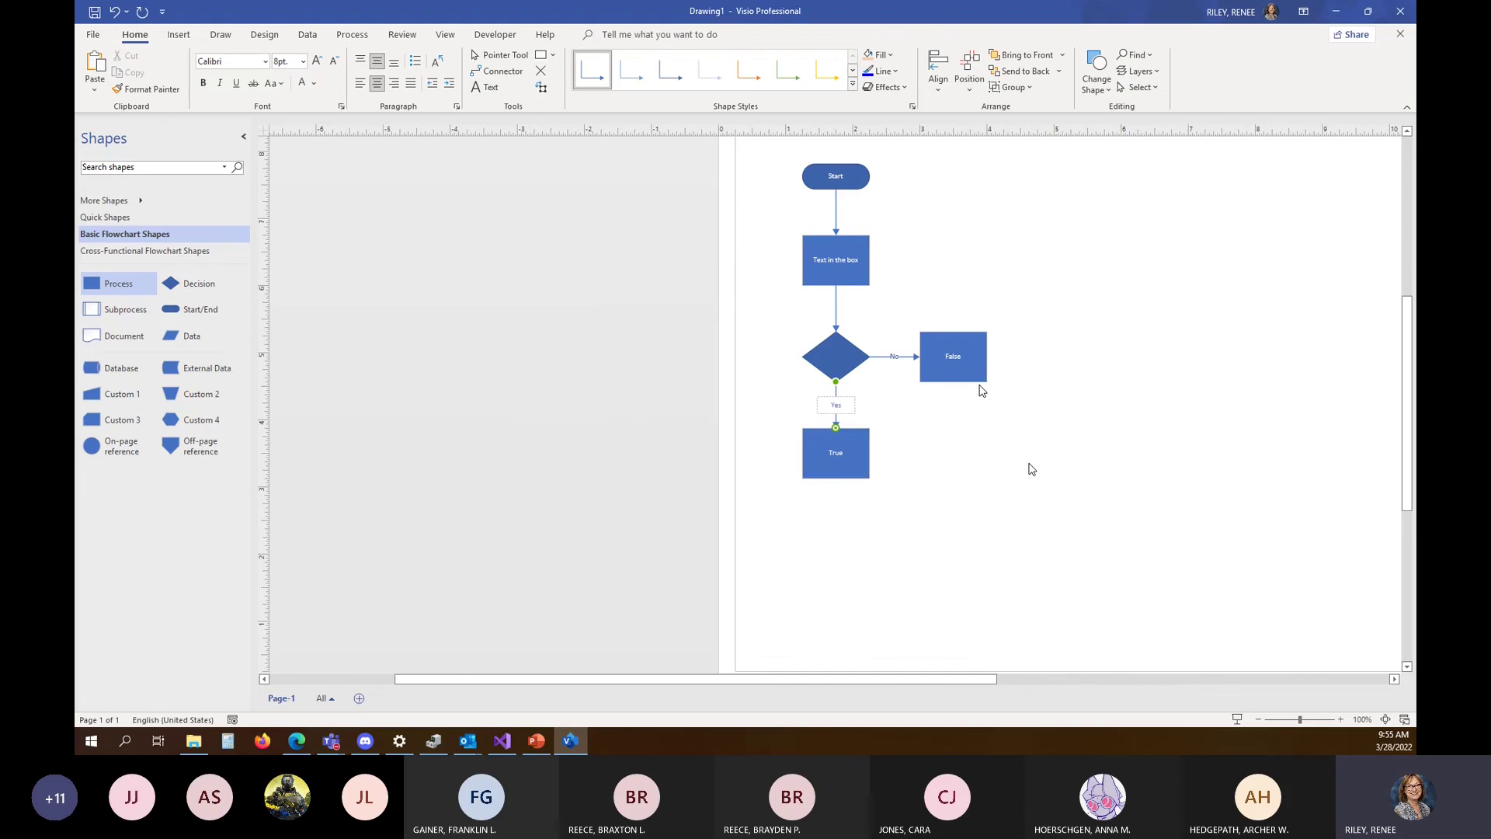
click(986, 509)
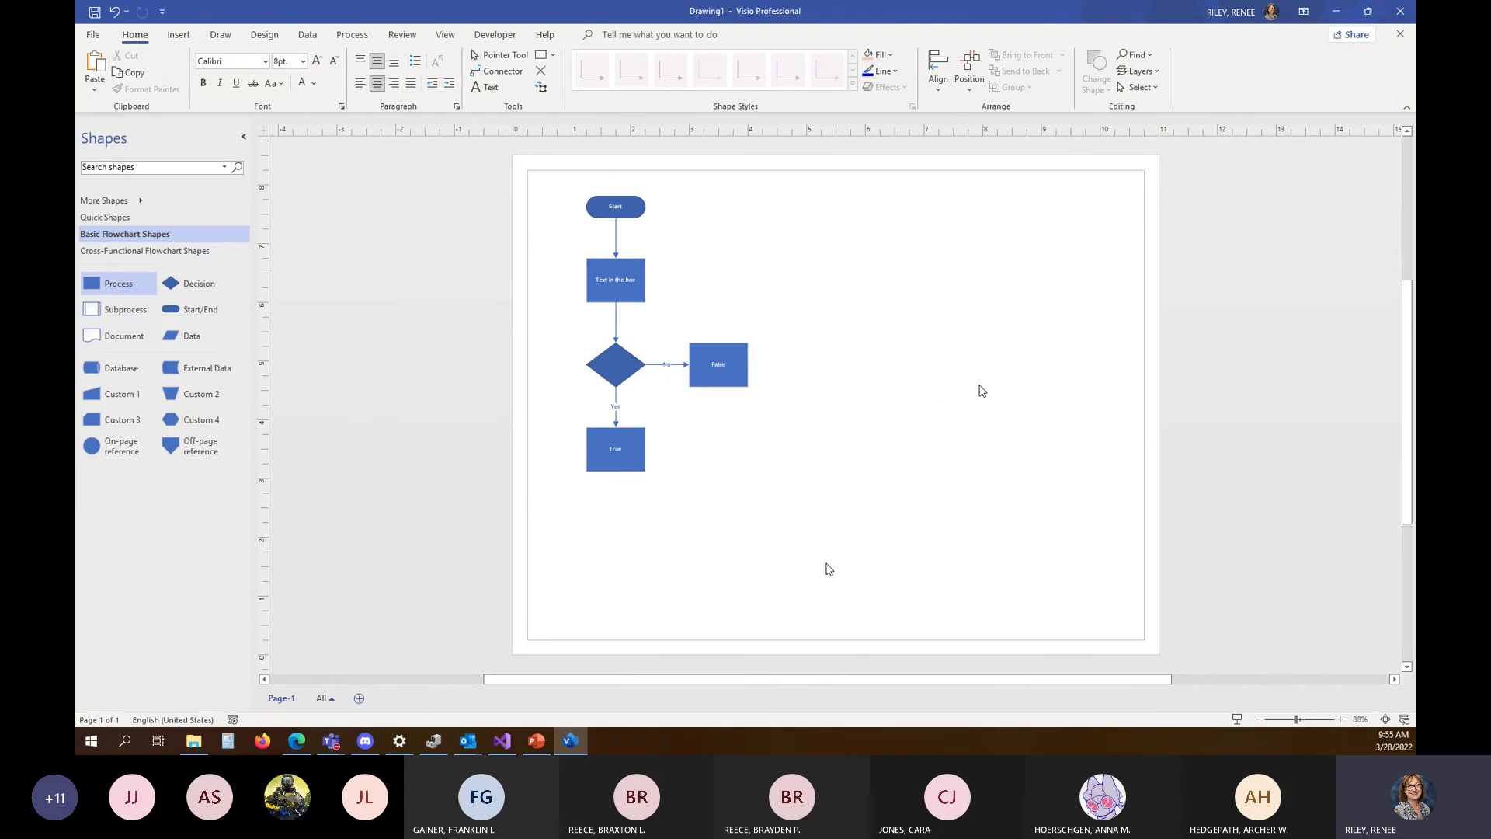
scroll(828, 569, up, 2)
scroll(843, 559, up, 2)
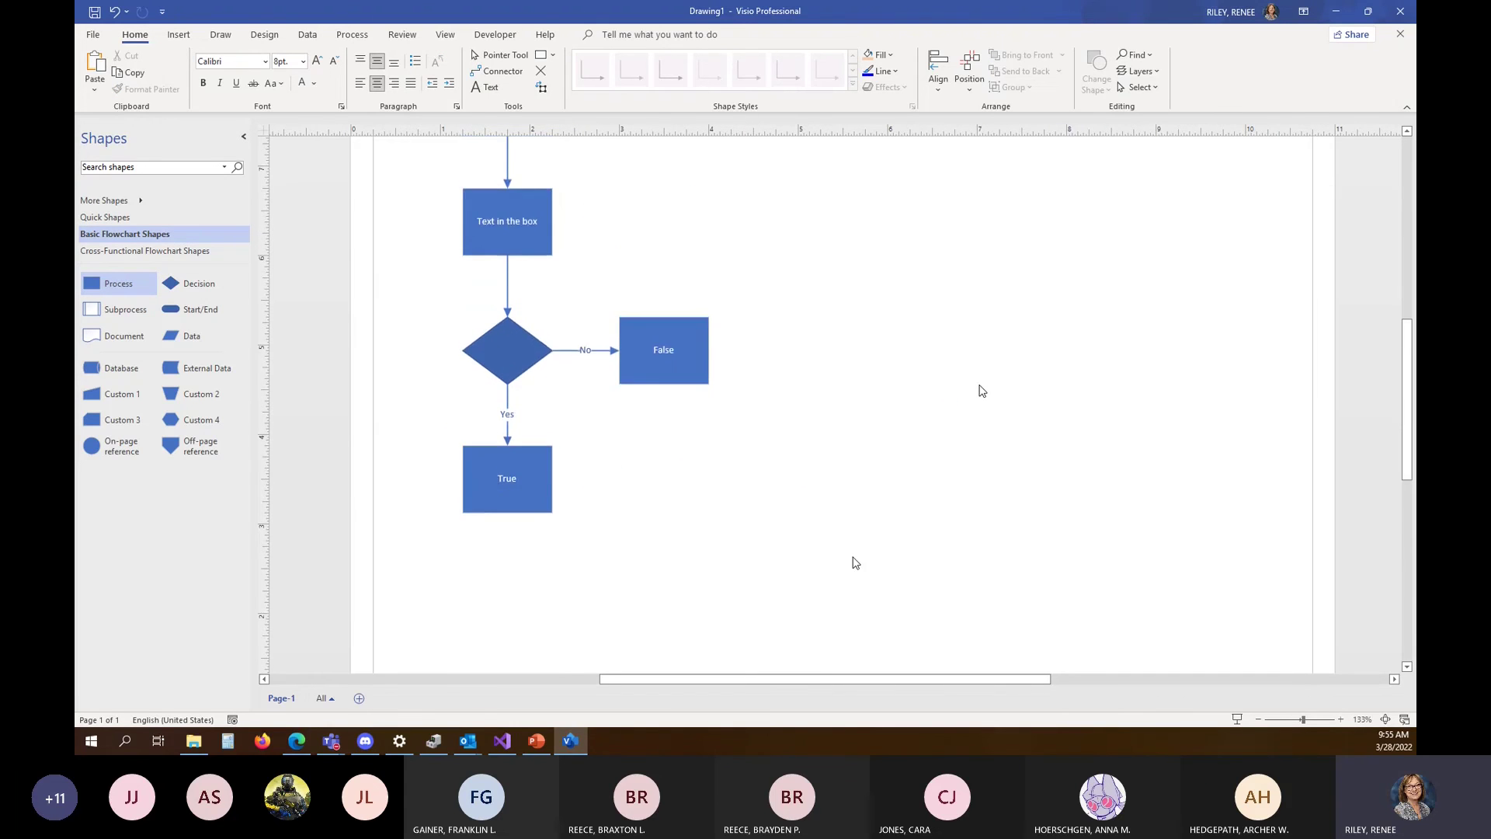
scroll(856, 562, up, 2)
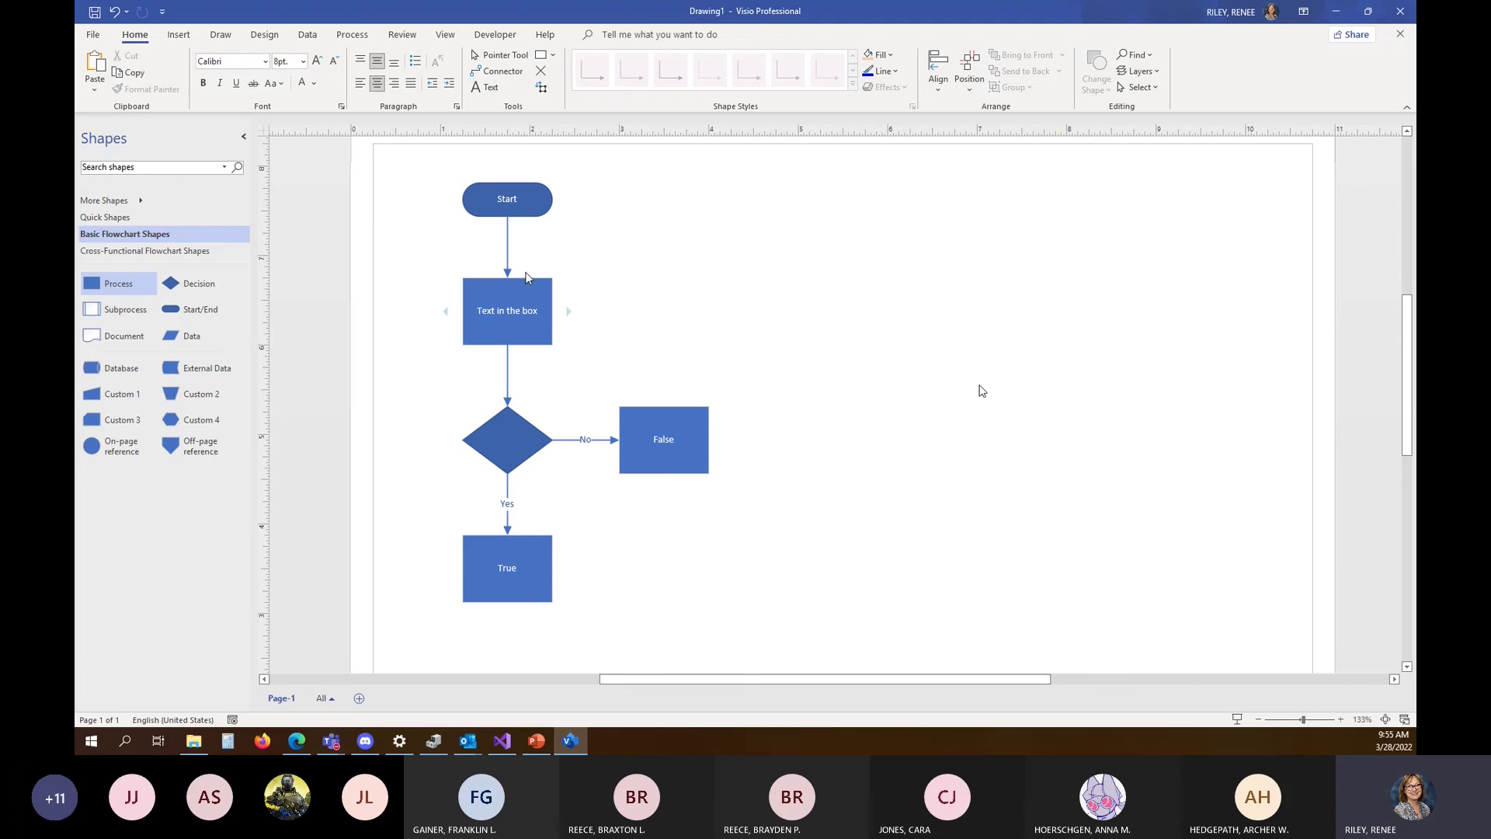
Save the drawing through Save As > Browse with the file name 'test'
click(92, 37)
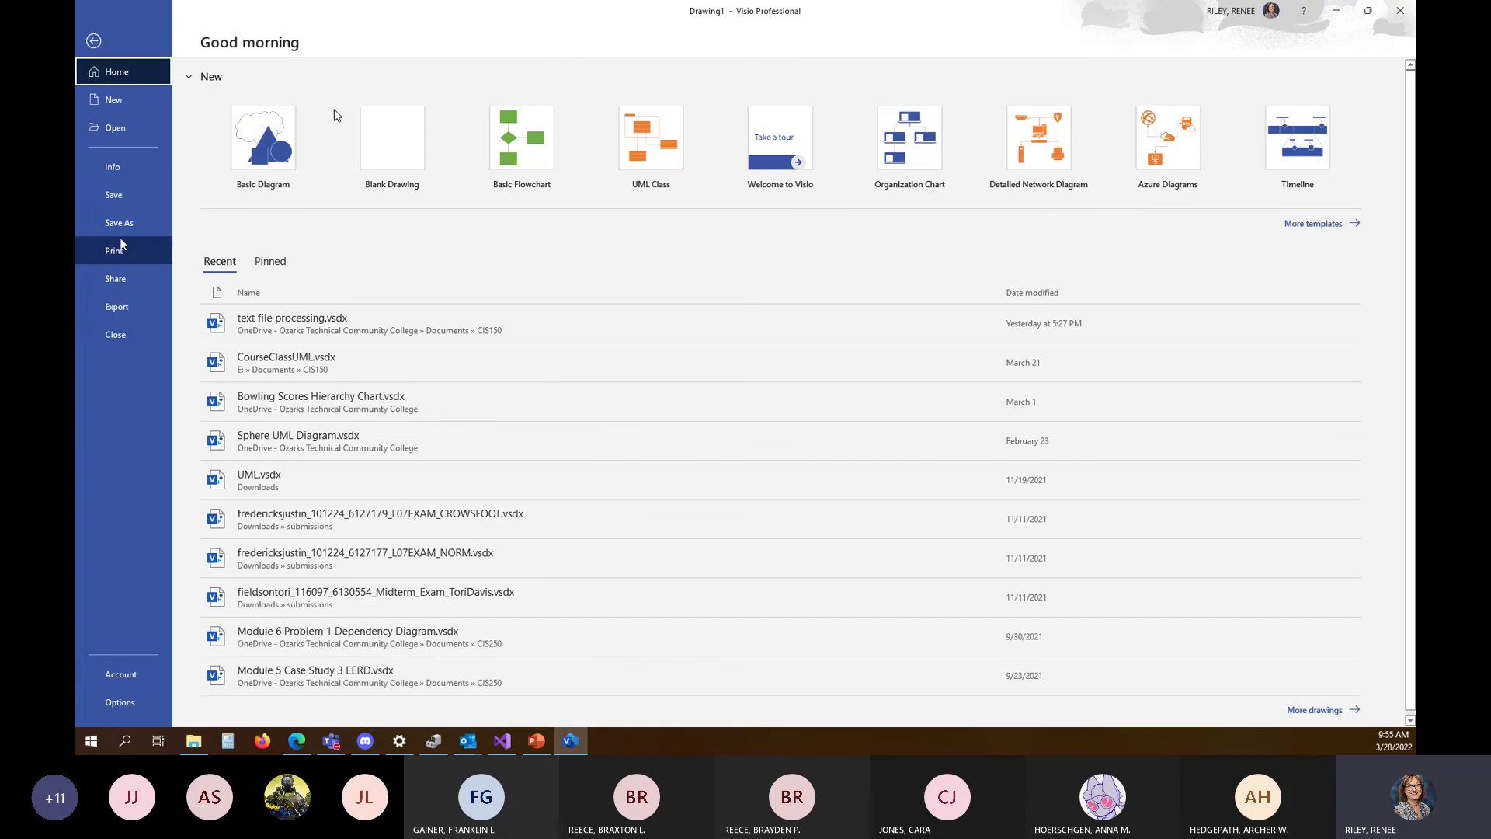
click(124, 195)
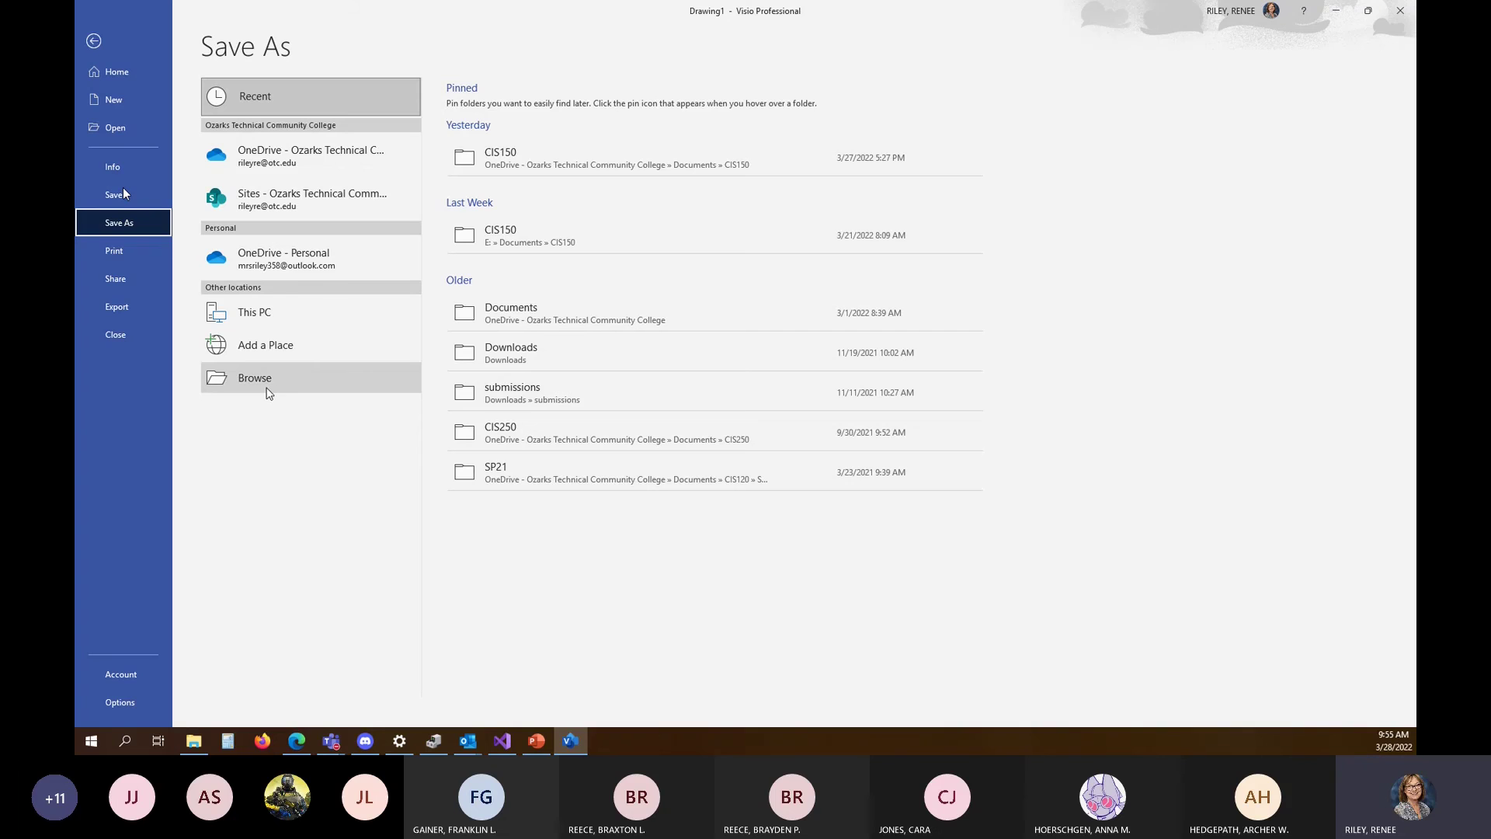
click(265, 386)
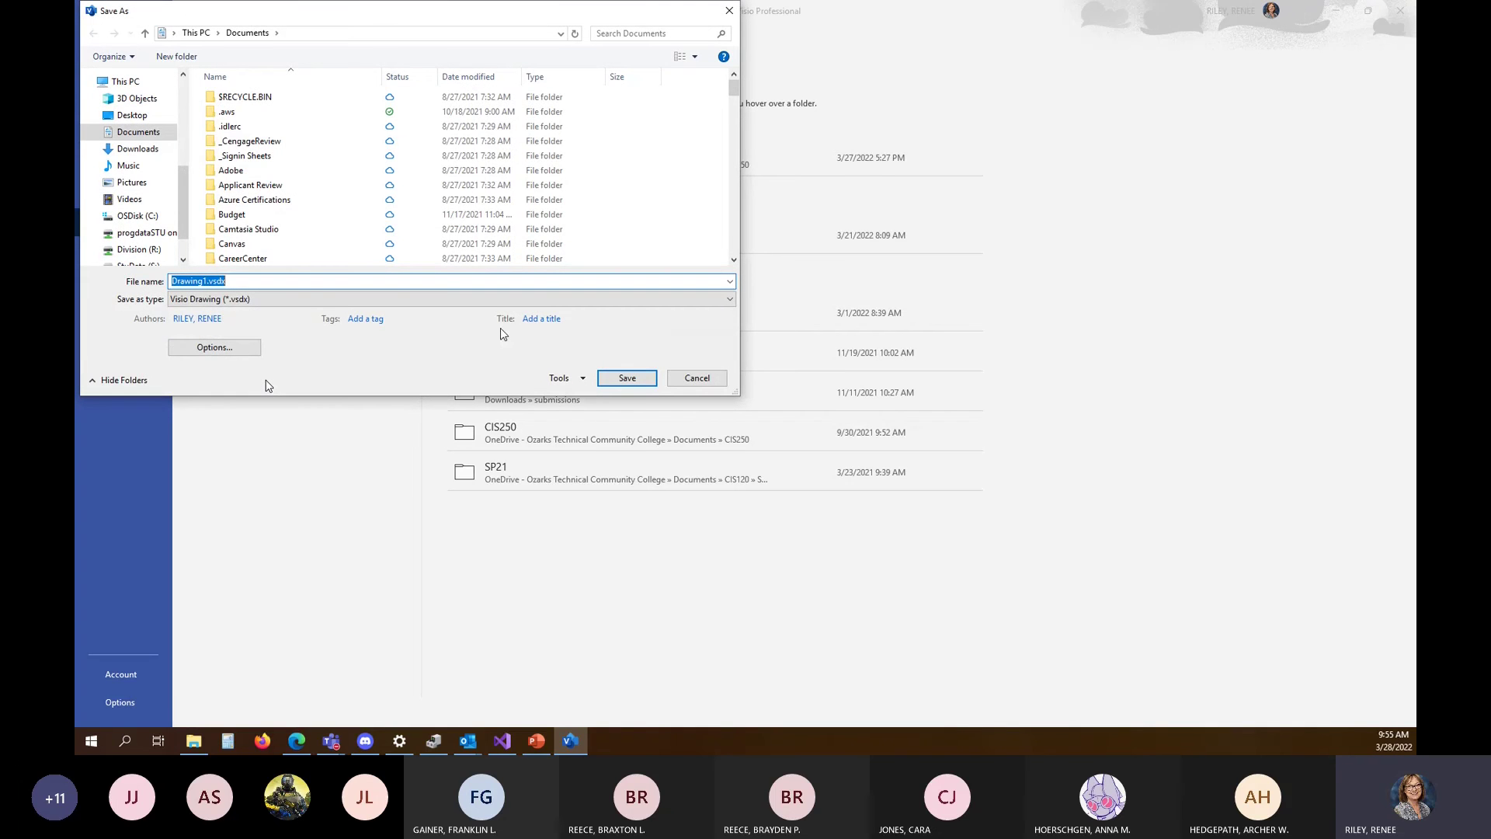
text(test)
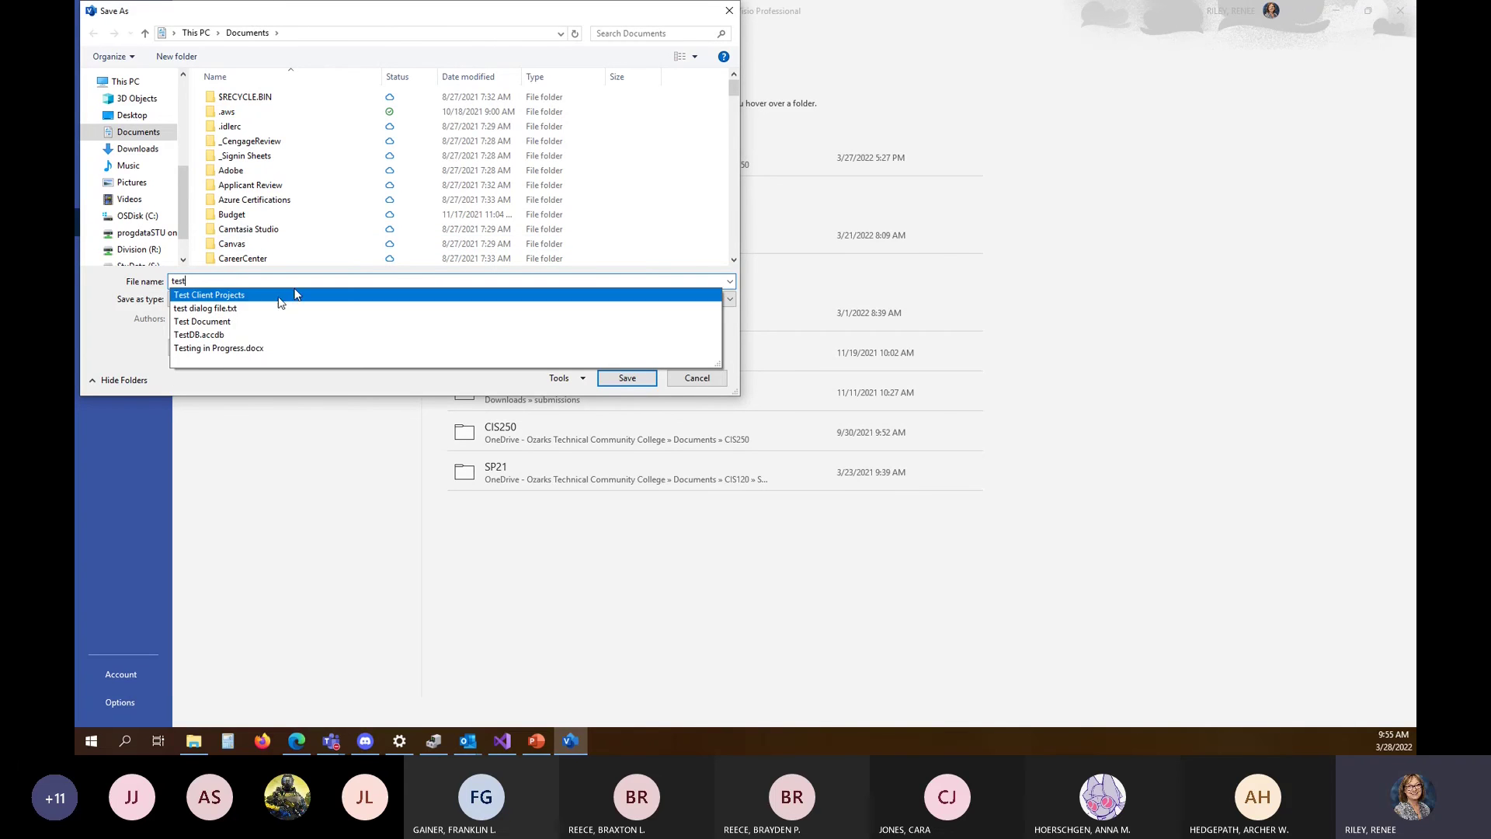
click(268, 383)
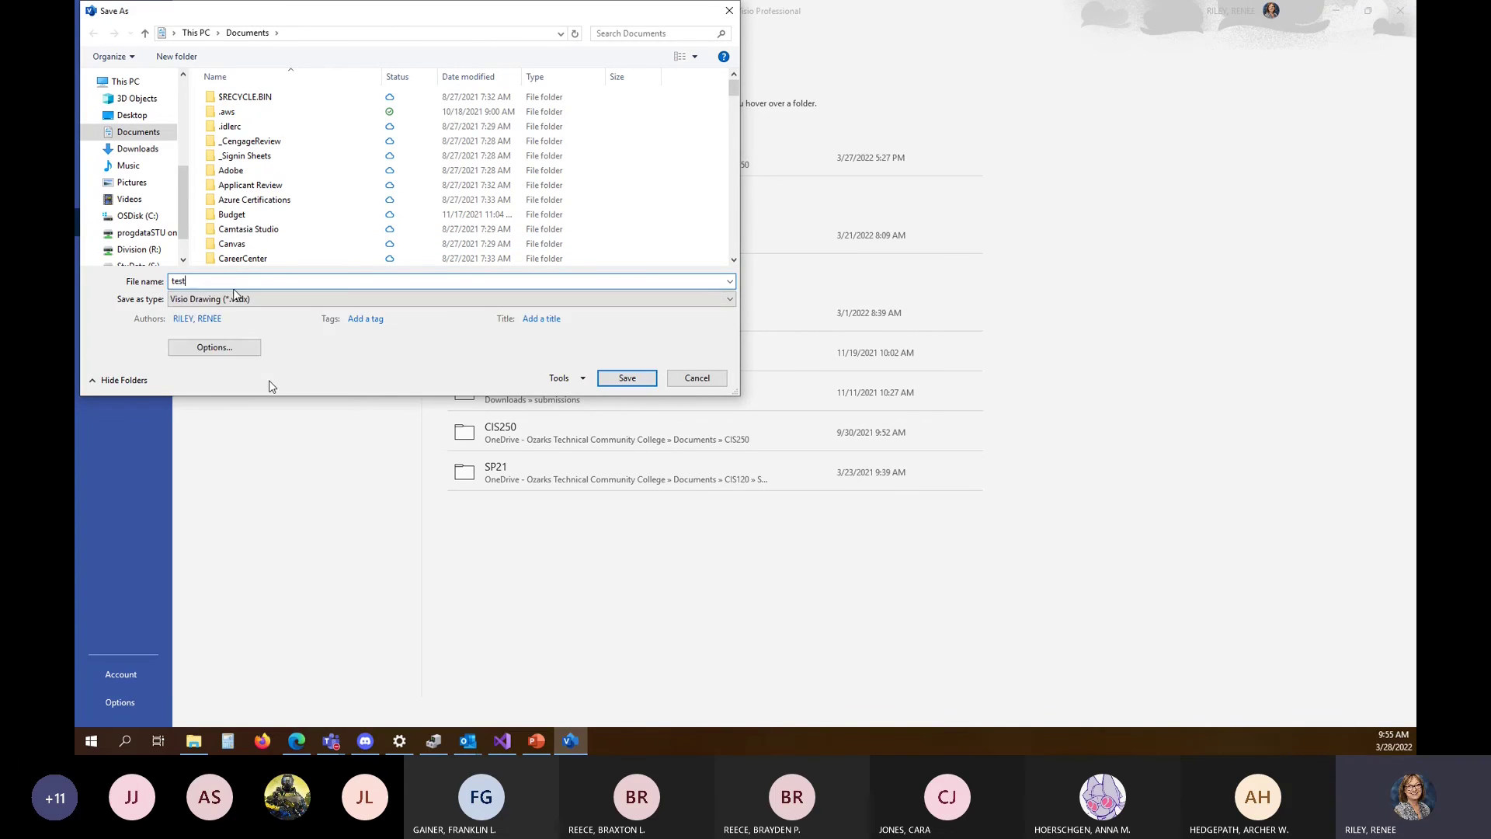
click(634, 383)
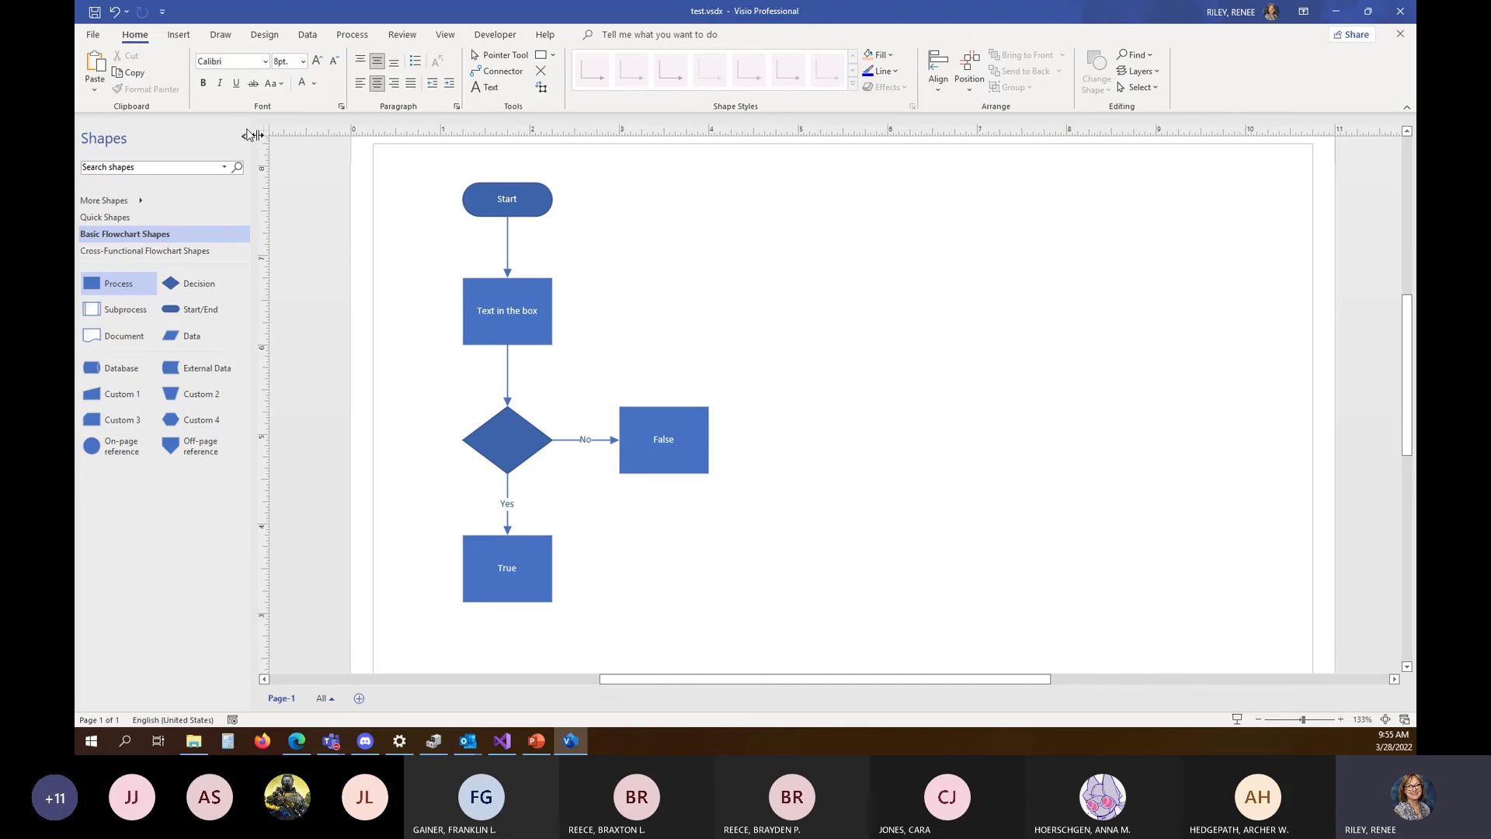
Start a Save As with PDF chosen as the file type, then cancel it
click(99, 35)
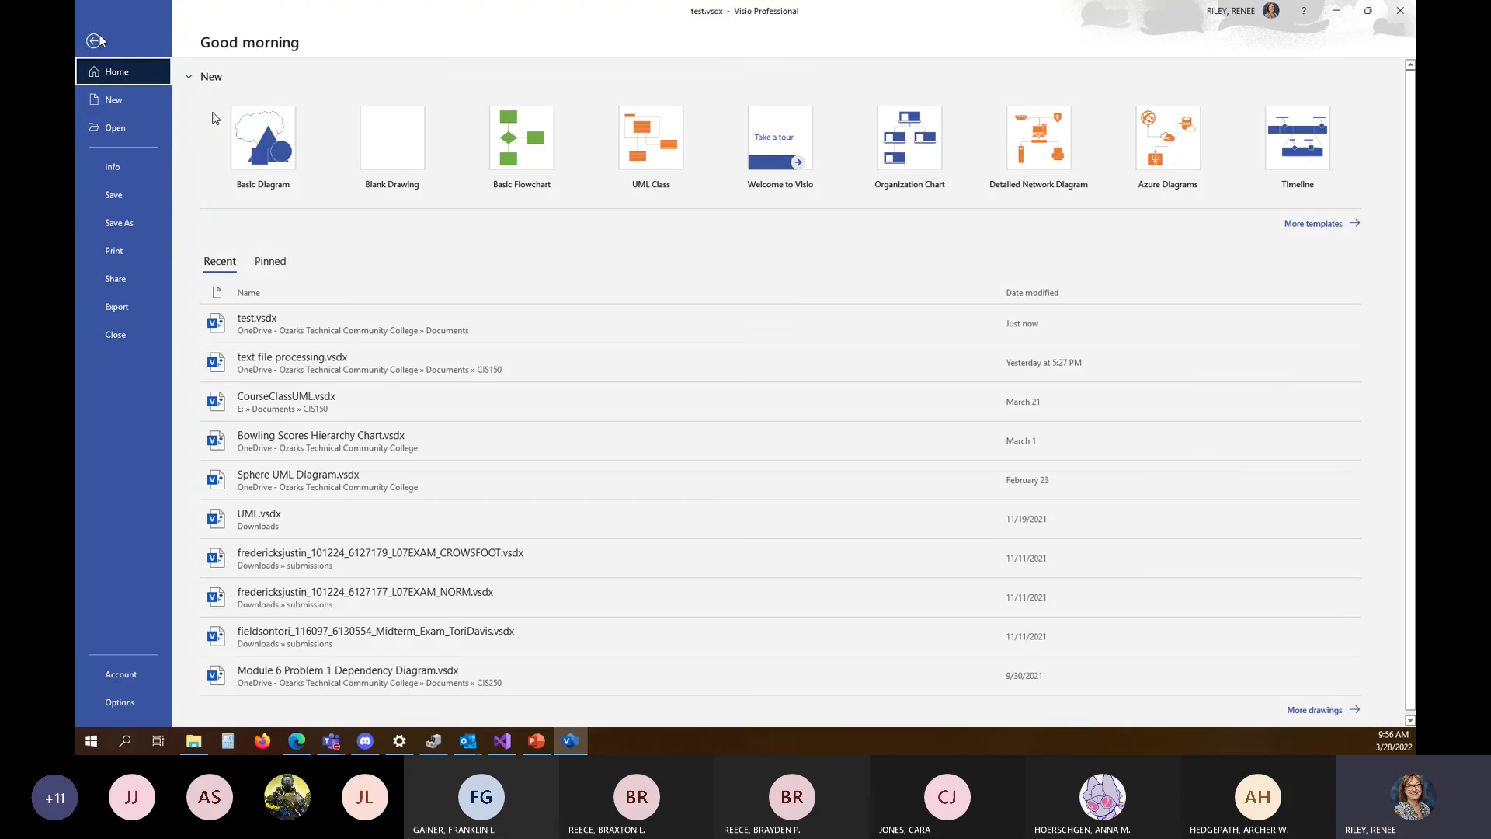
click(129, 225)
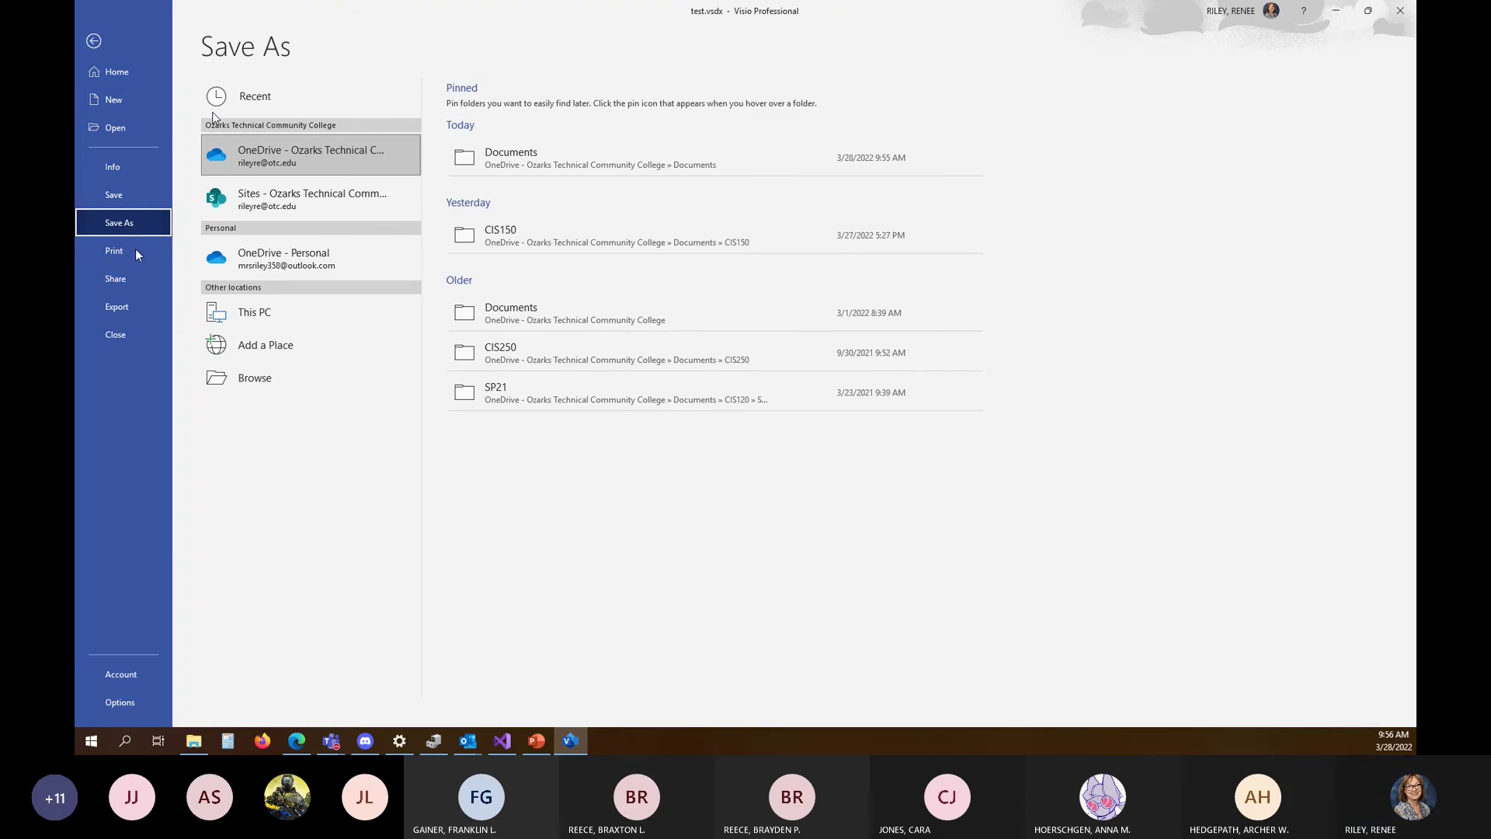
click(289, 383)
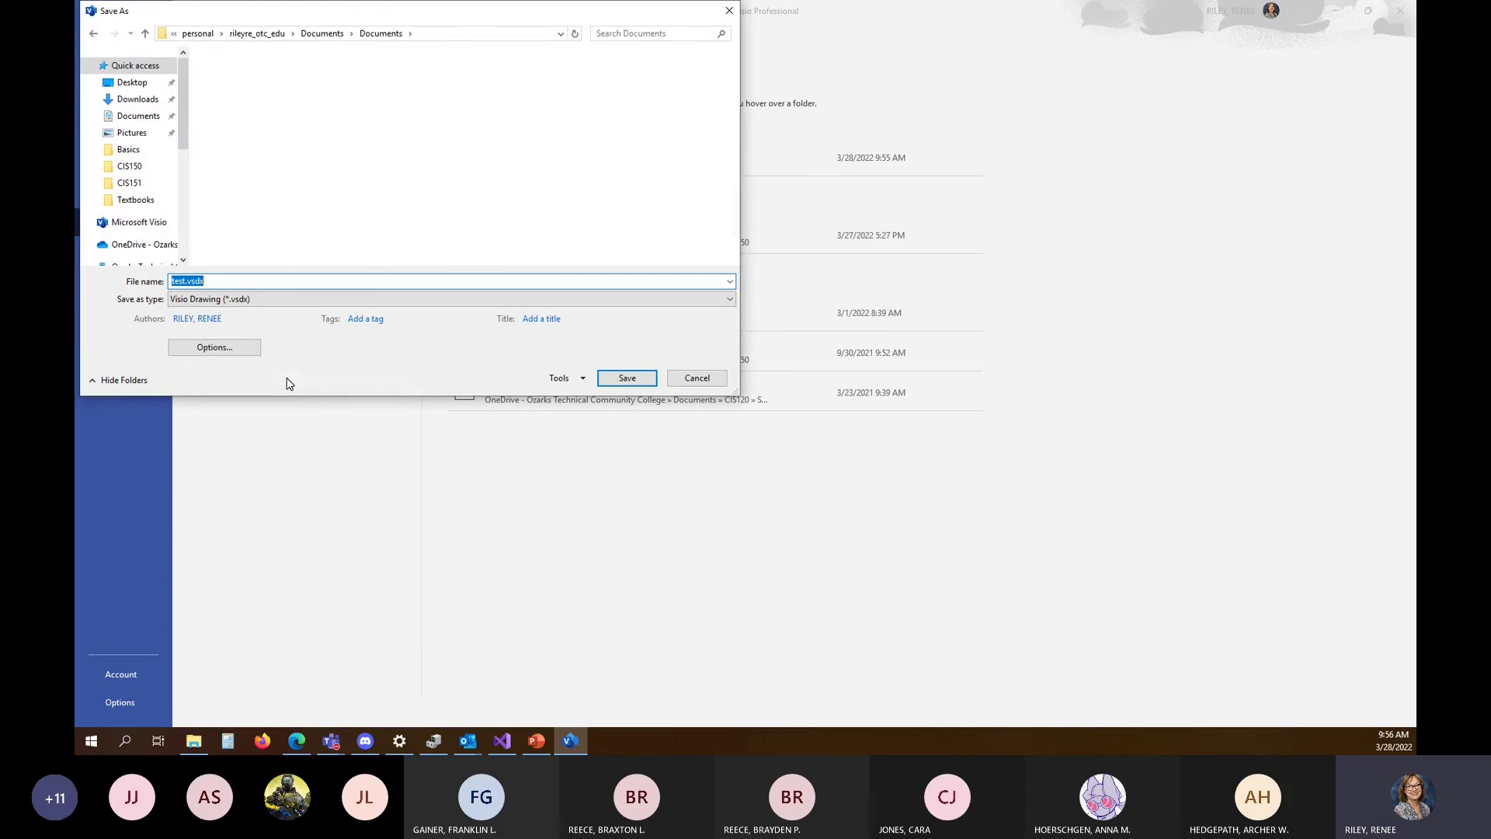
click(326, 299)
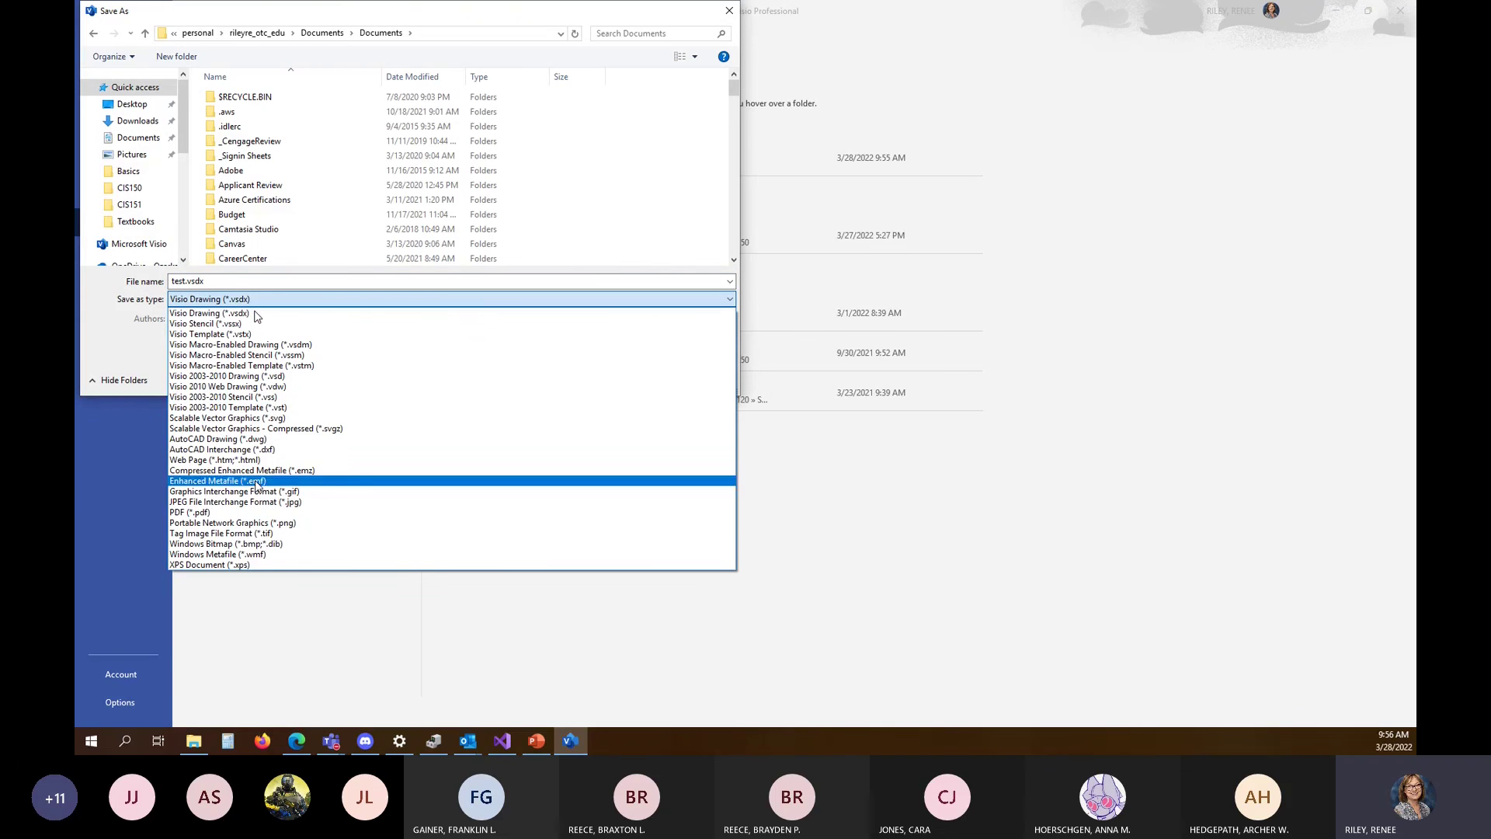
click(264, 513)
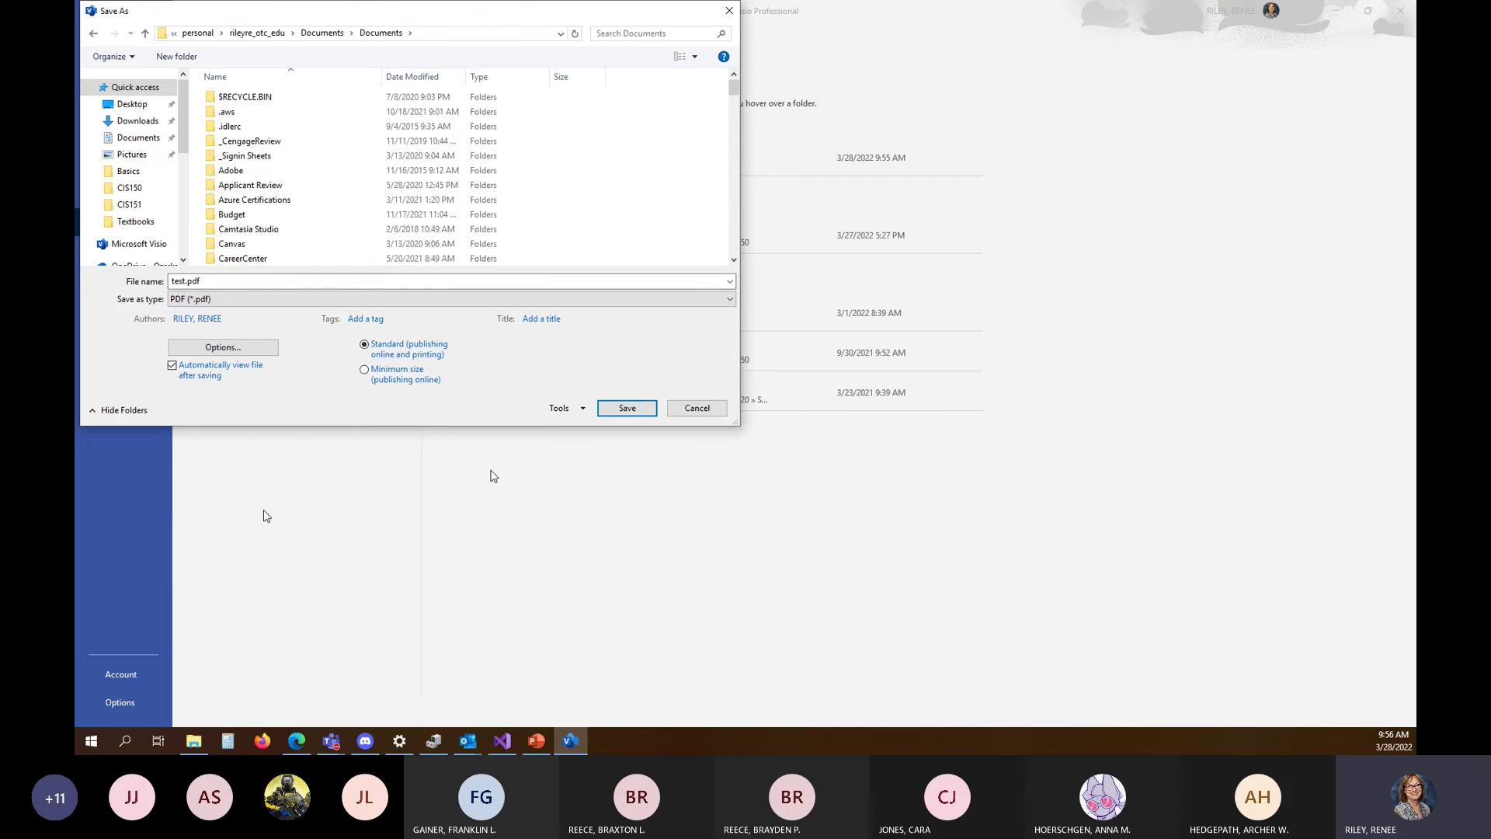
click(703, 416)
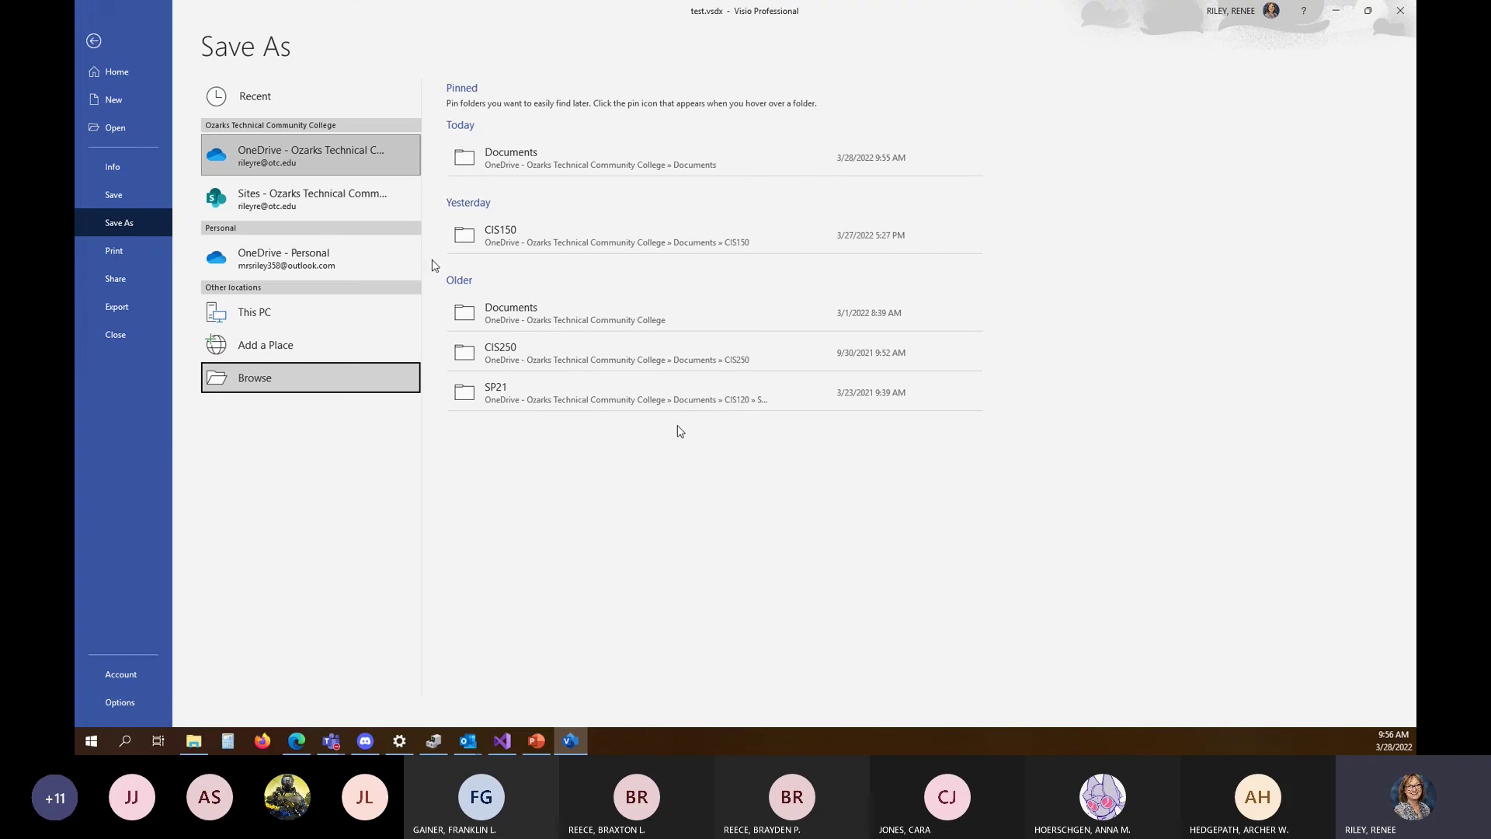
Minimize the Visio flowchart window and bring Microsoft Edge to the front
click(94, 41)
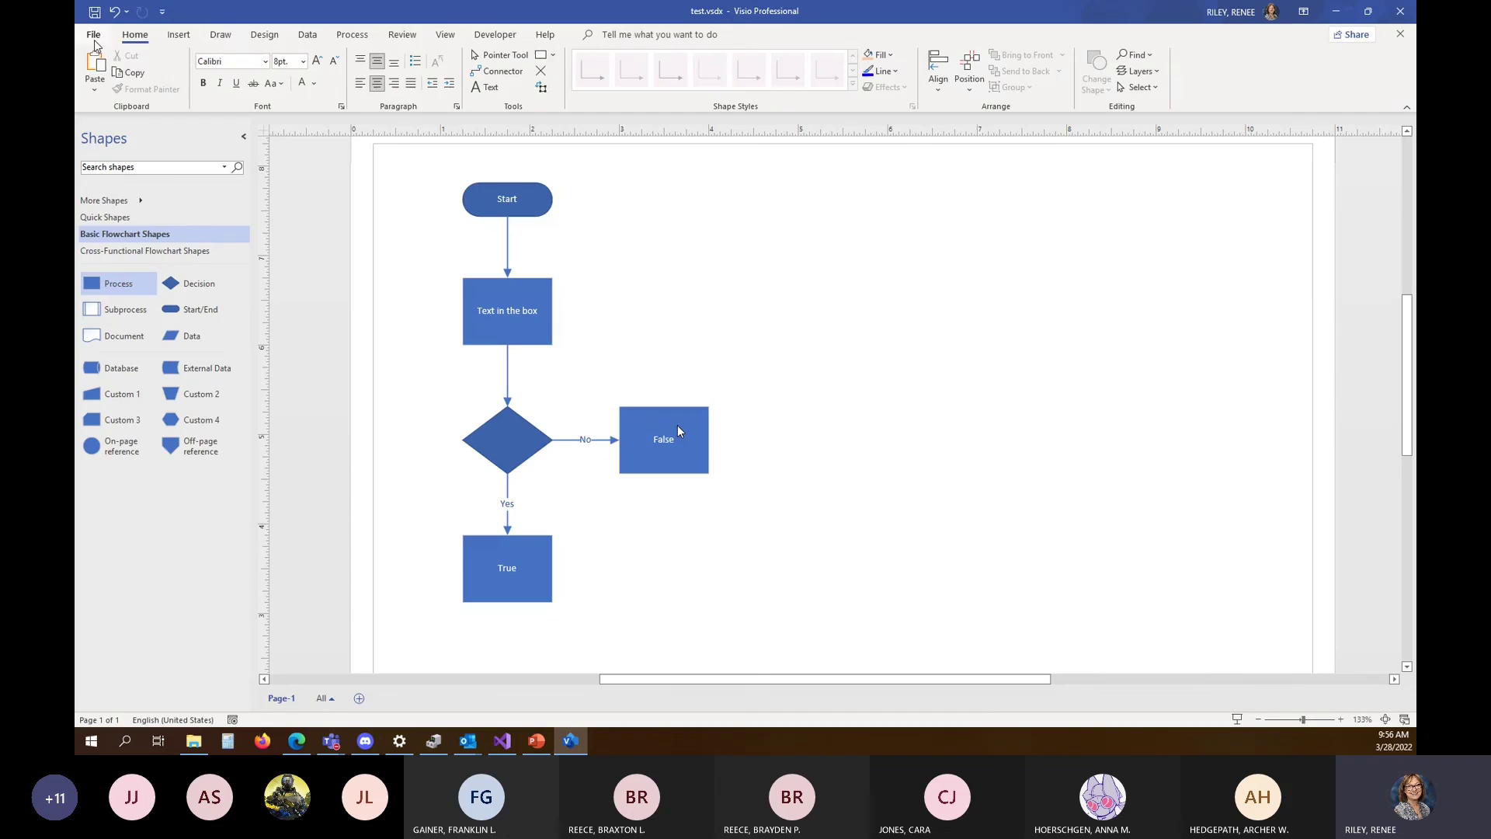
click(1348, 19)
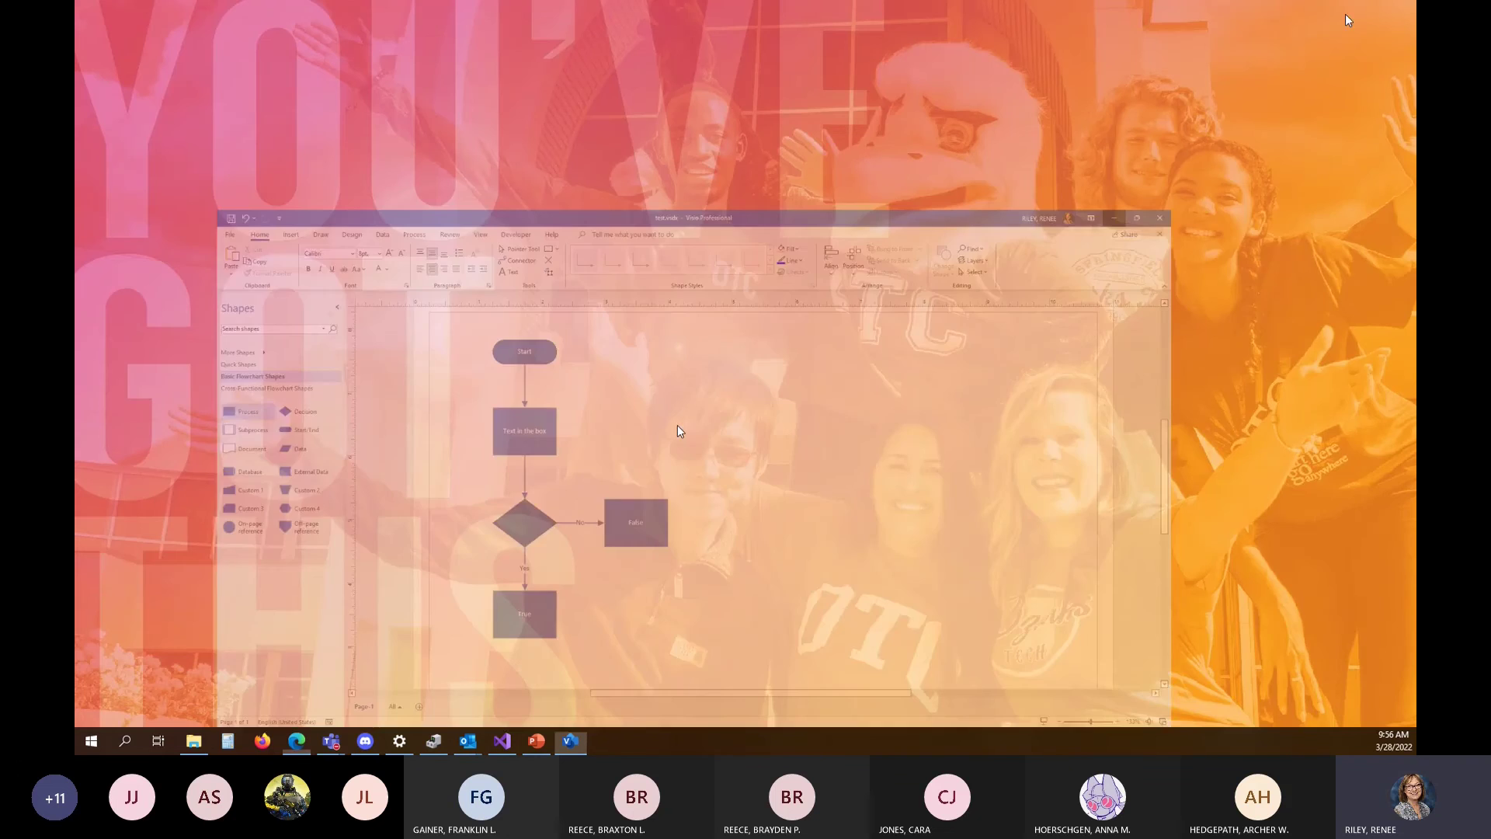
click(291, 743)
click(290, 742)
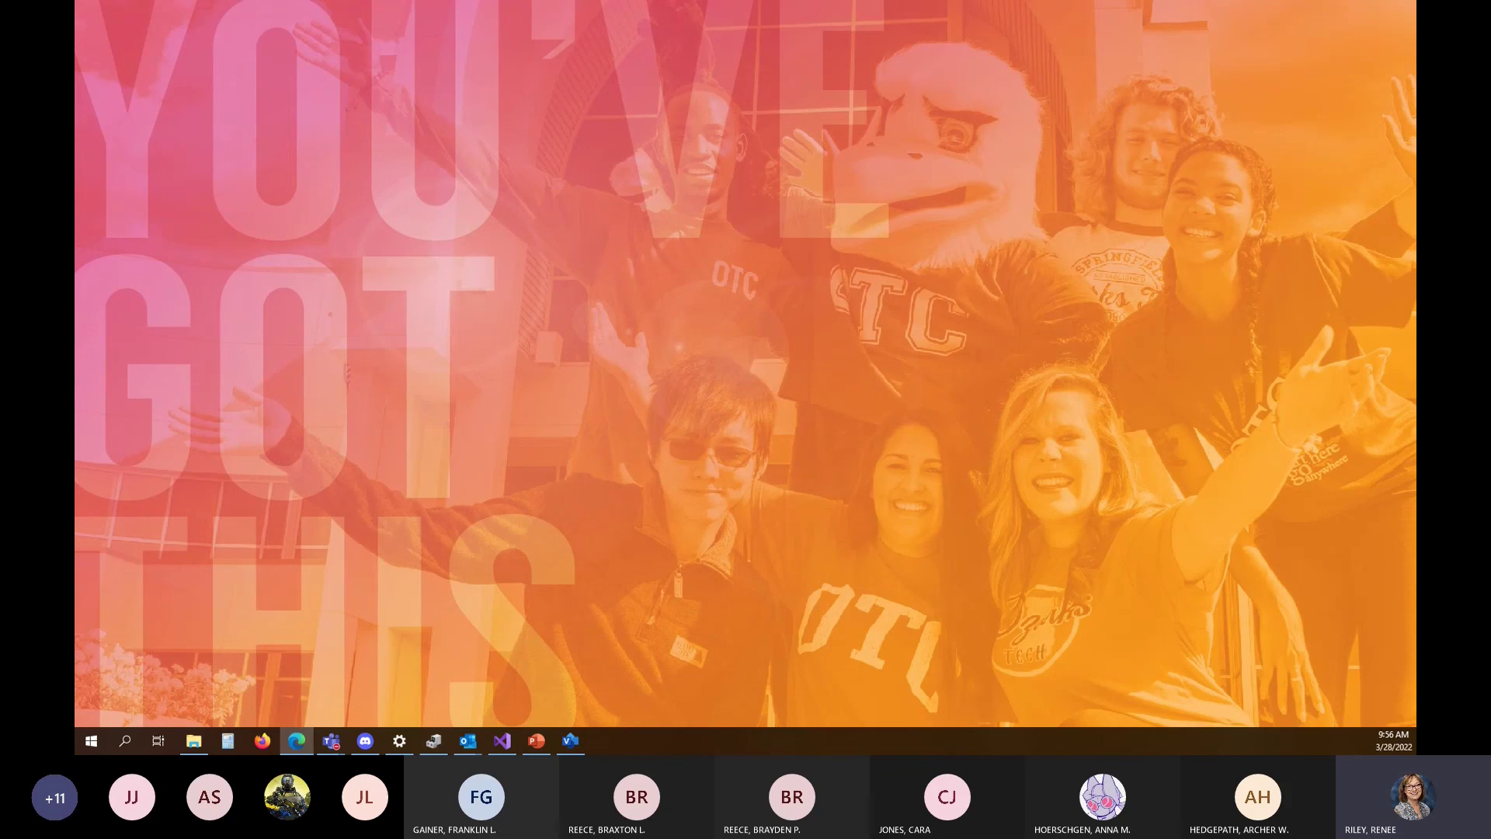
Open a new Edge window and go to portal.office.com
right_click(299, 742)
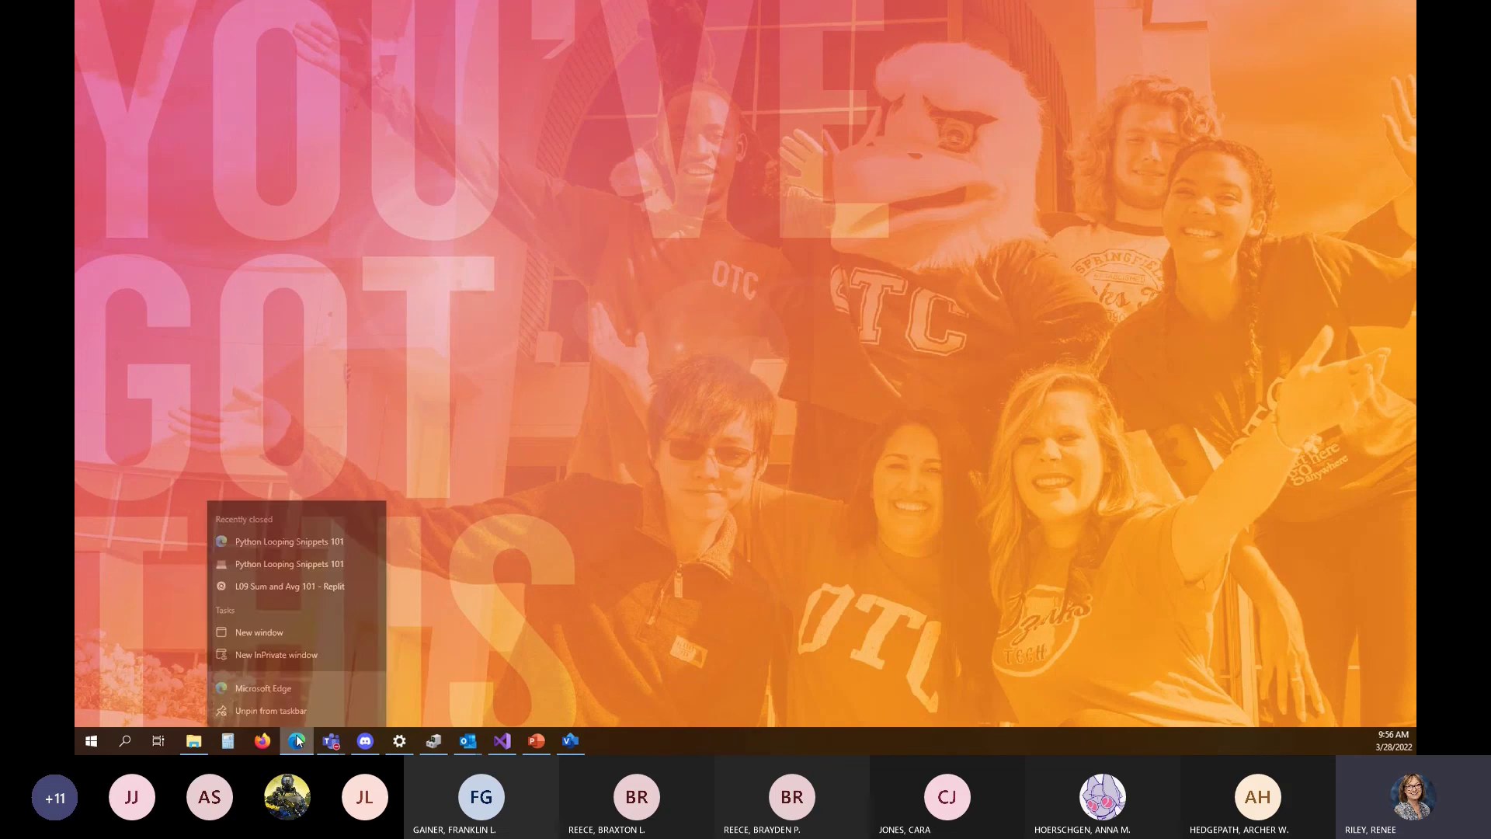
click(286, 665)
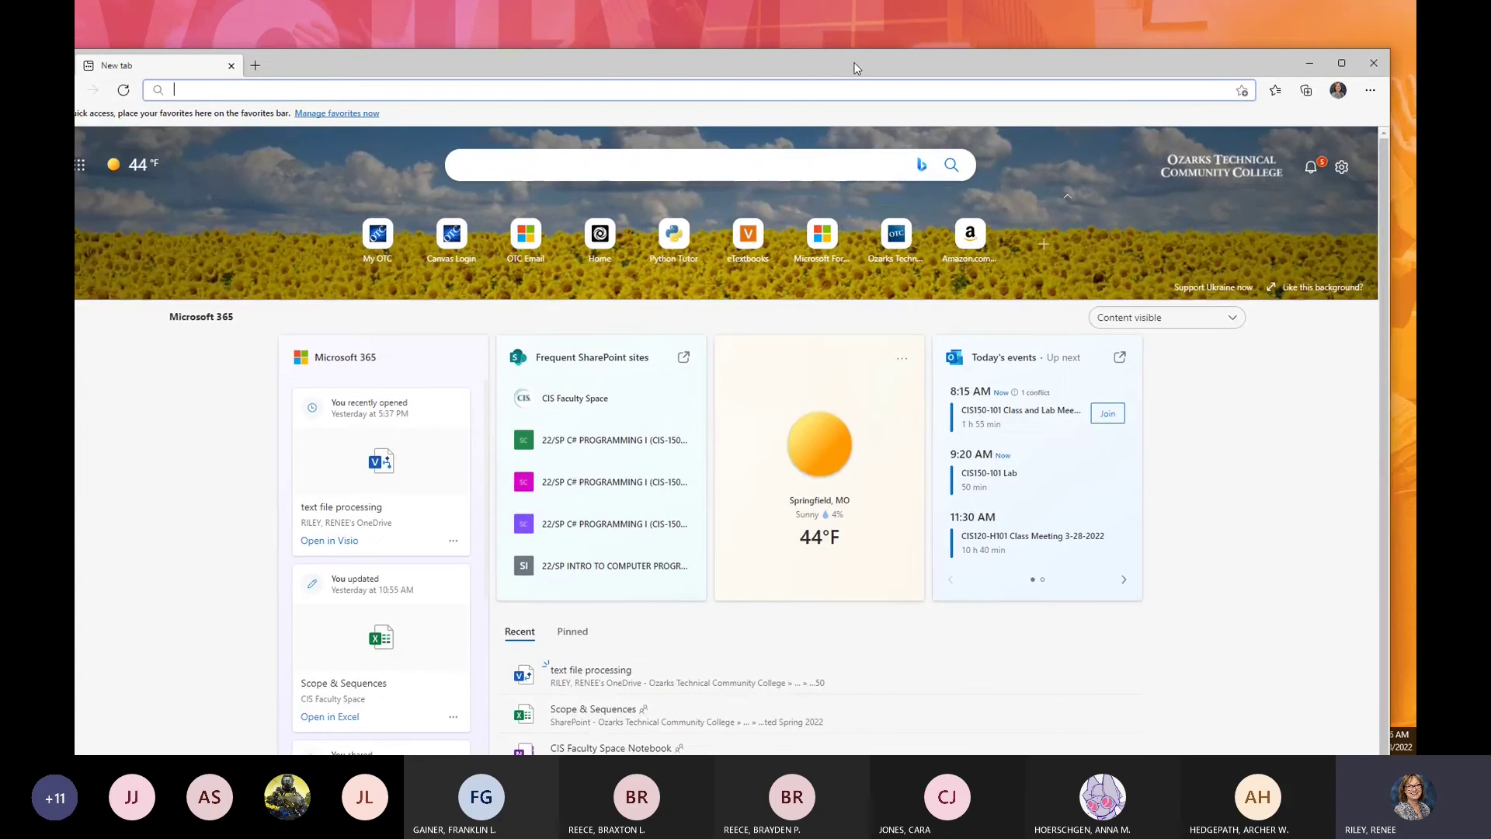
text(portal.of)
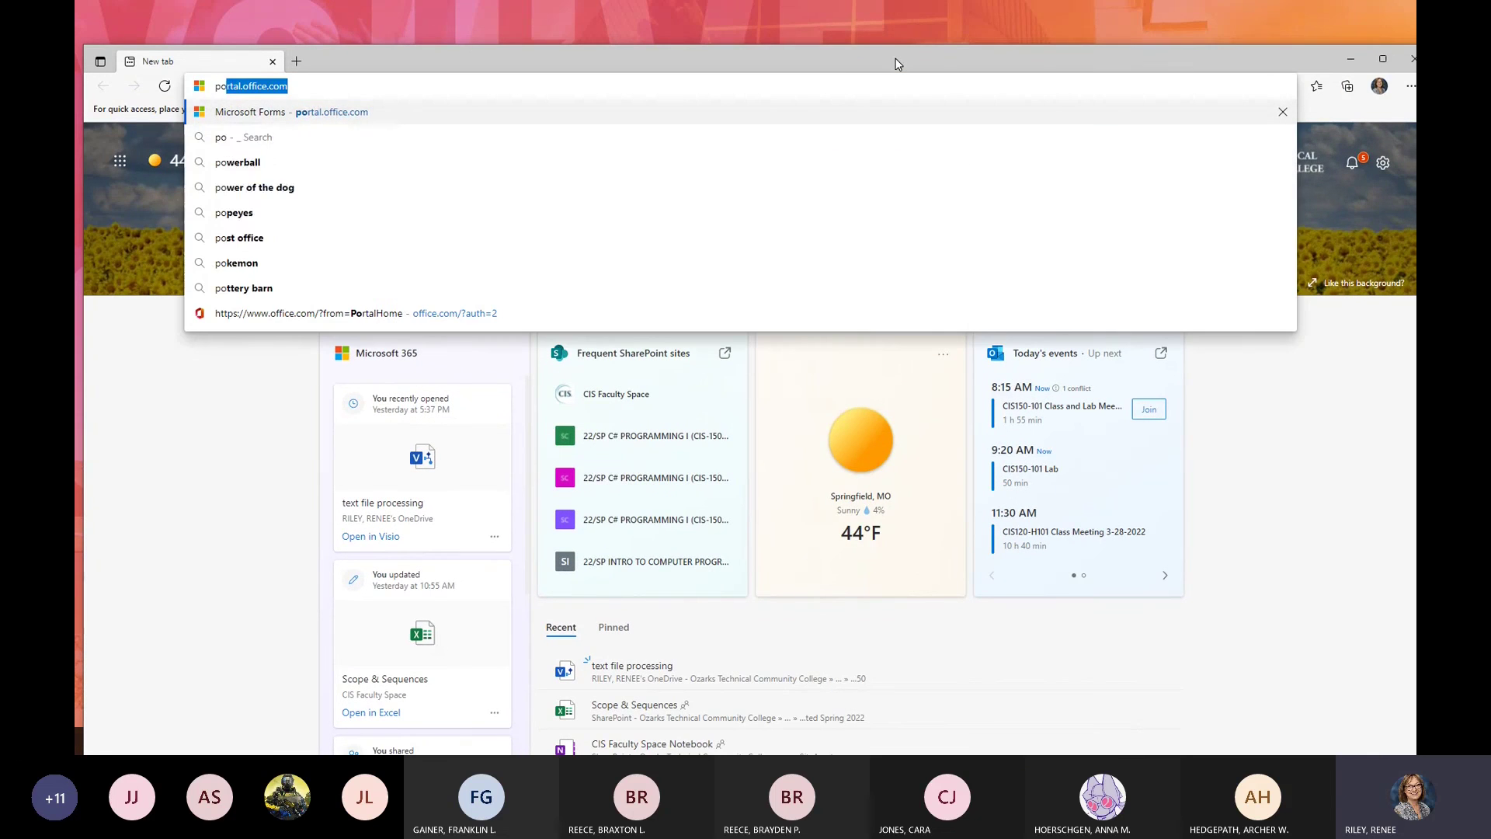
text(fice.com)
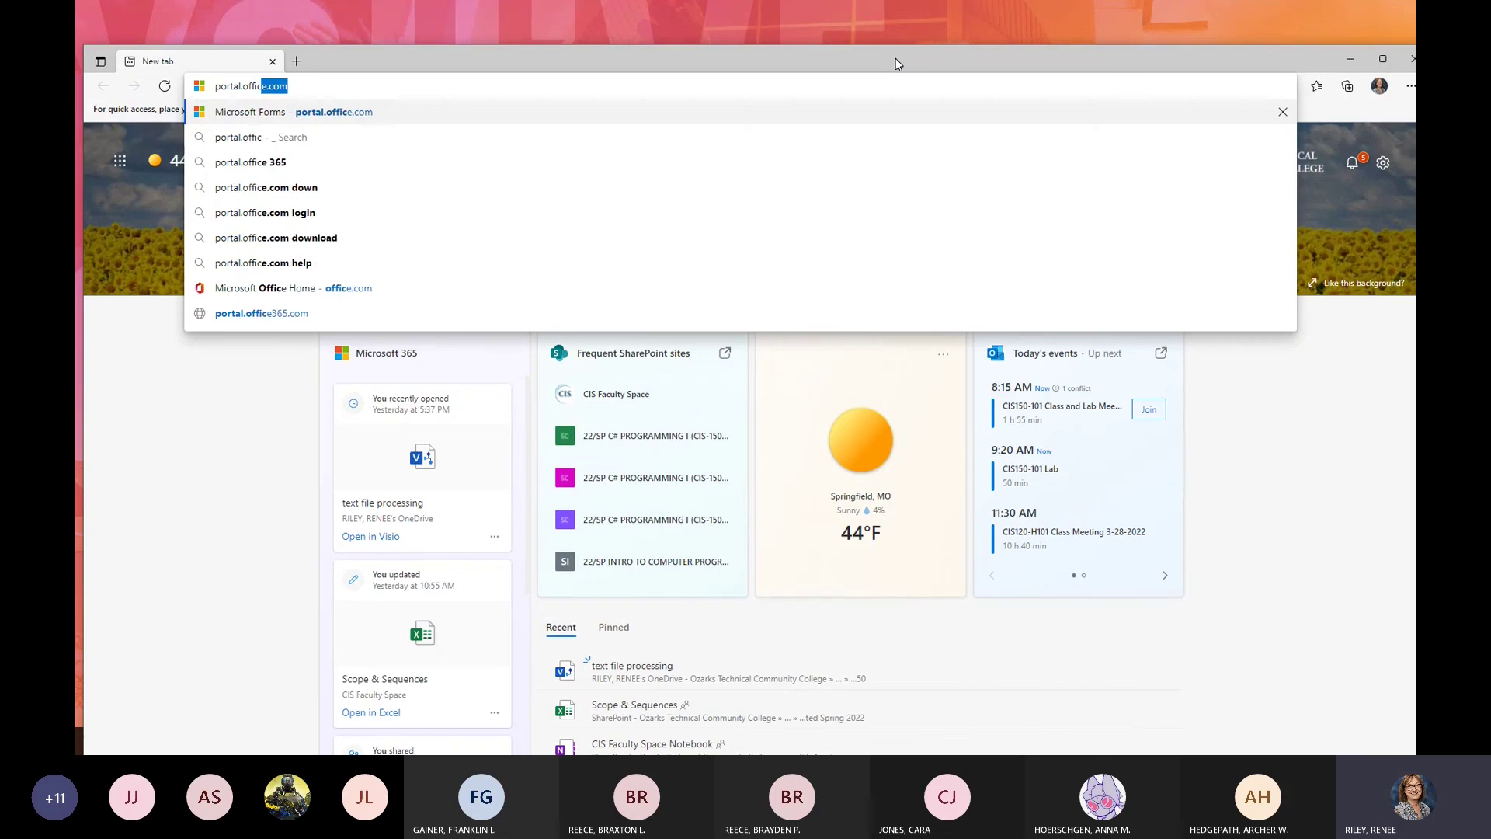
key(Return)
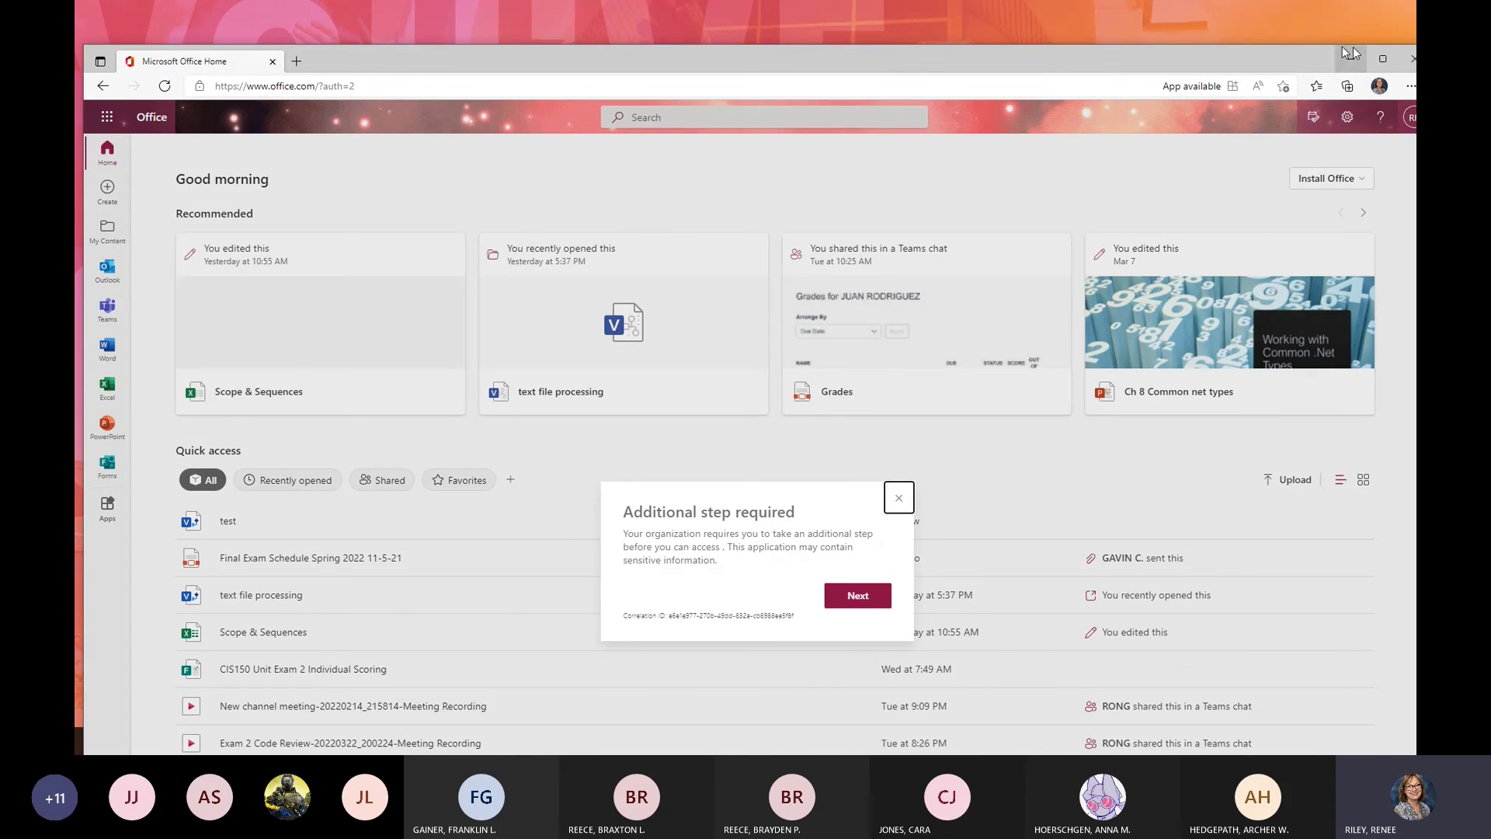
Maximize the browser and pass the extra sign-in check using a texted verification code
click(1376, 54)
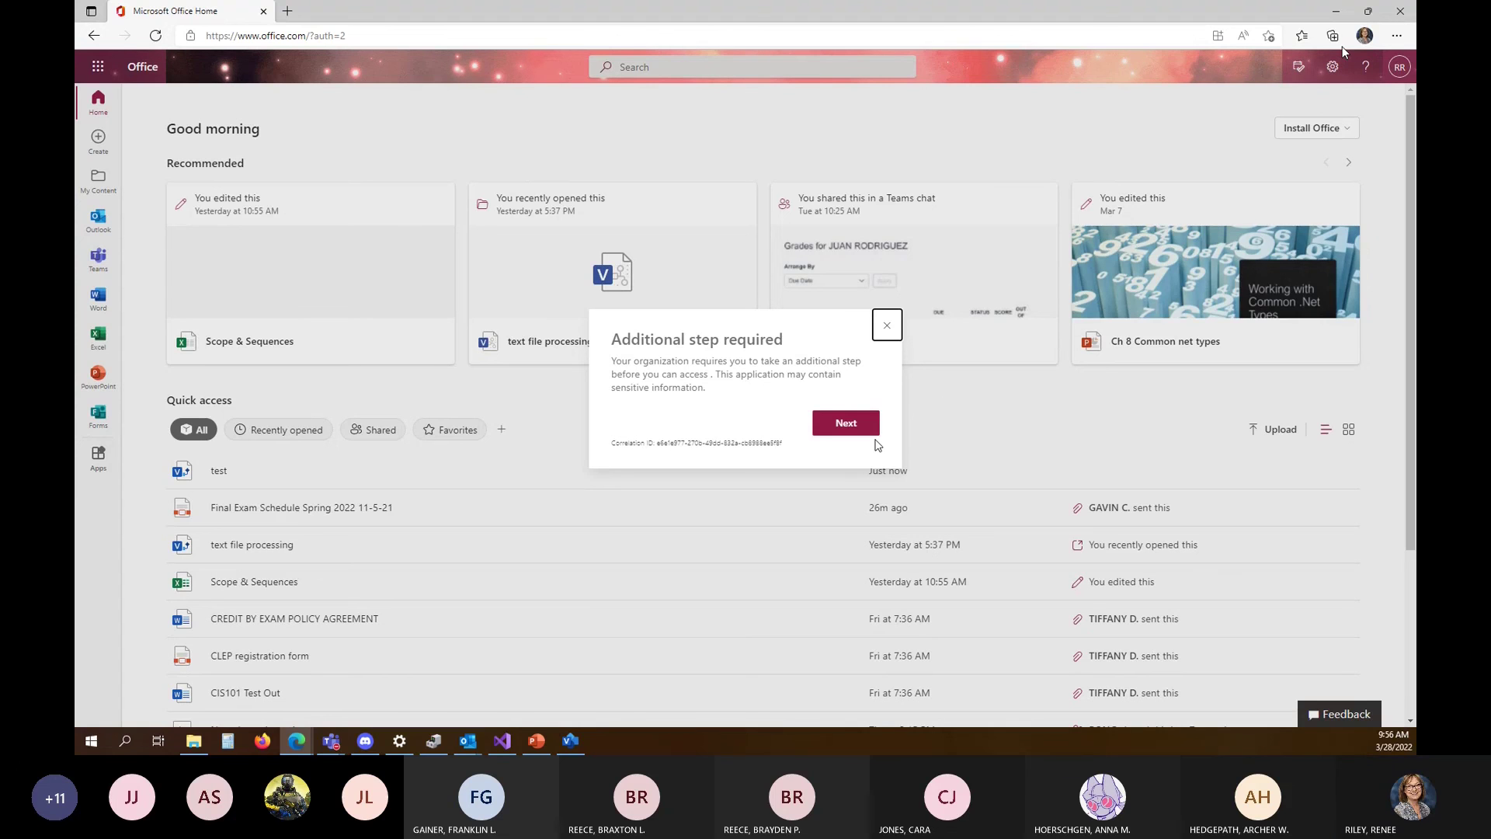
click(843, 424)
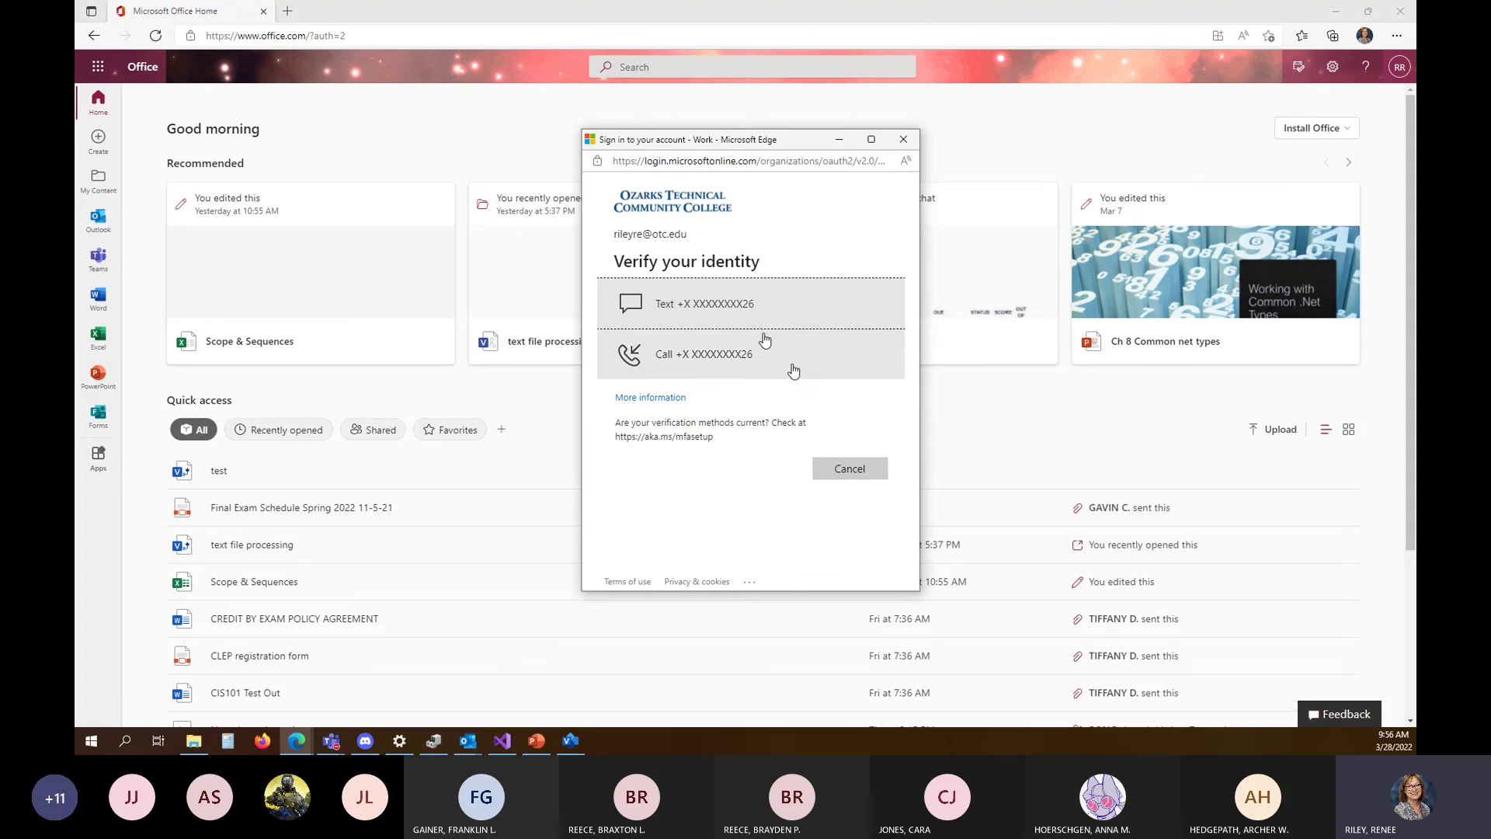
click(740, 315)
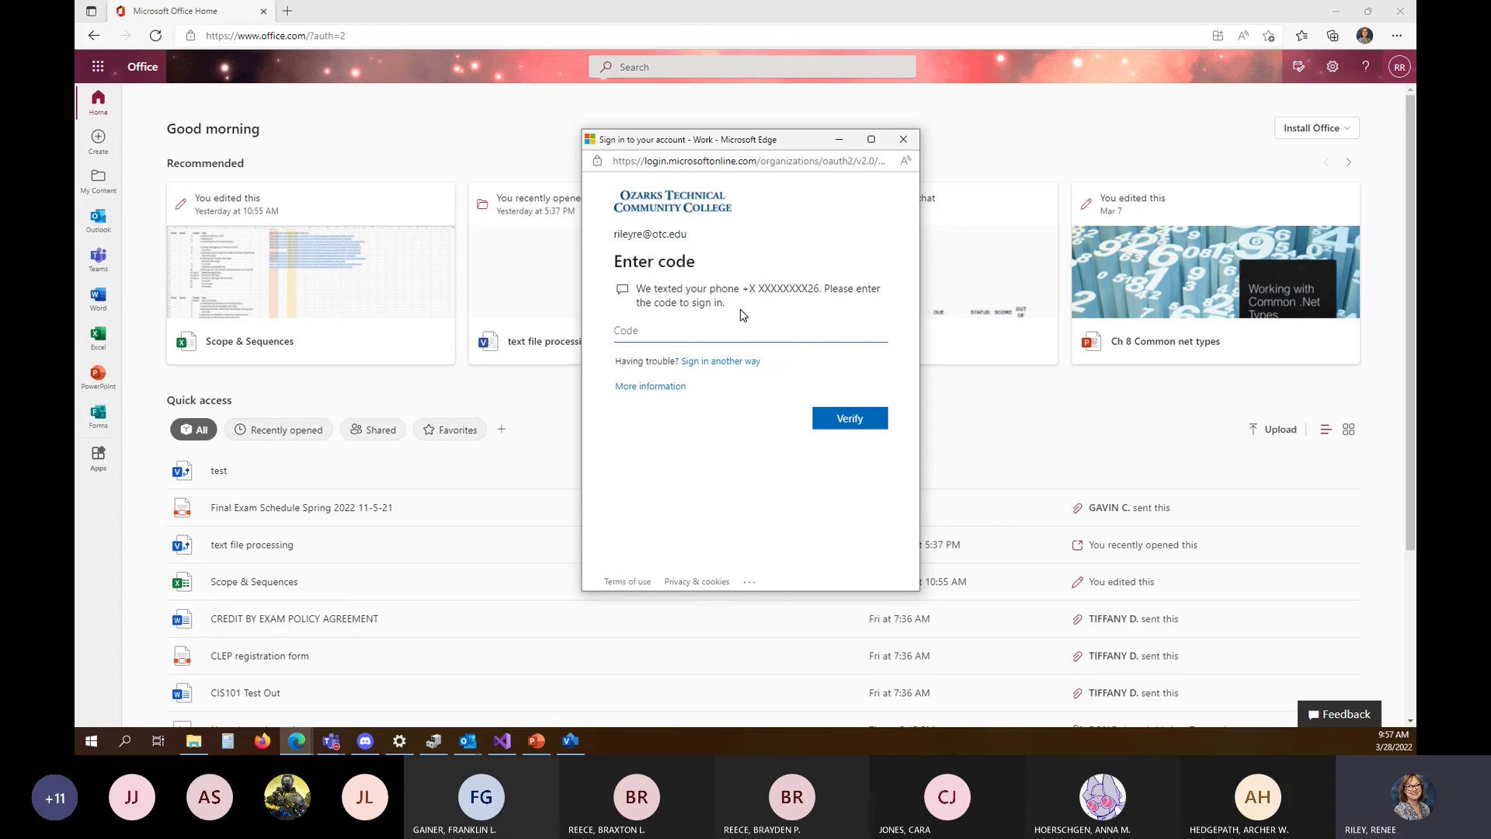
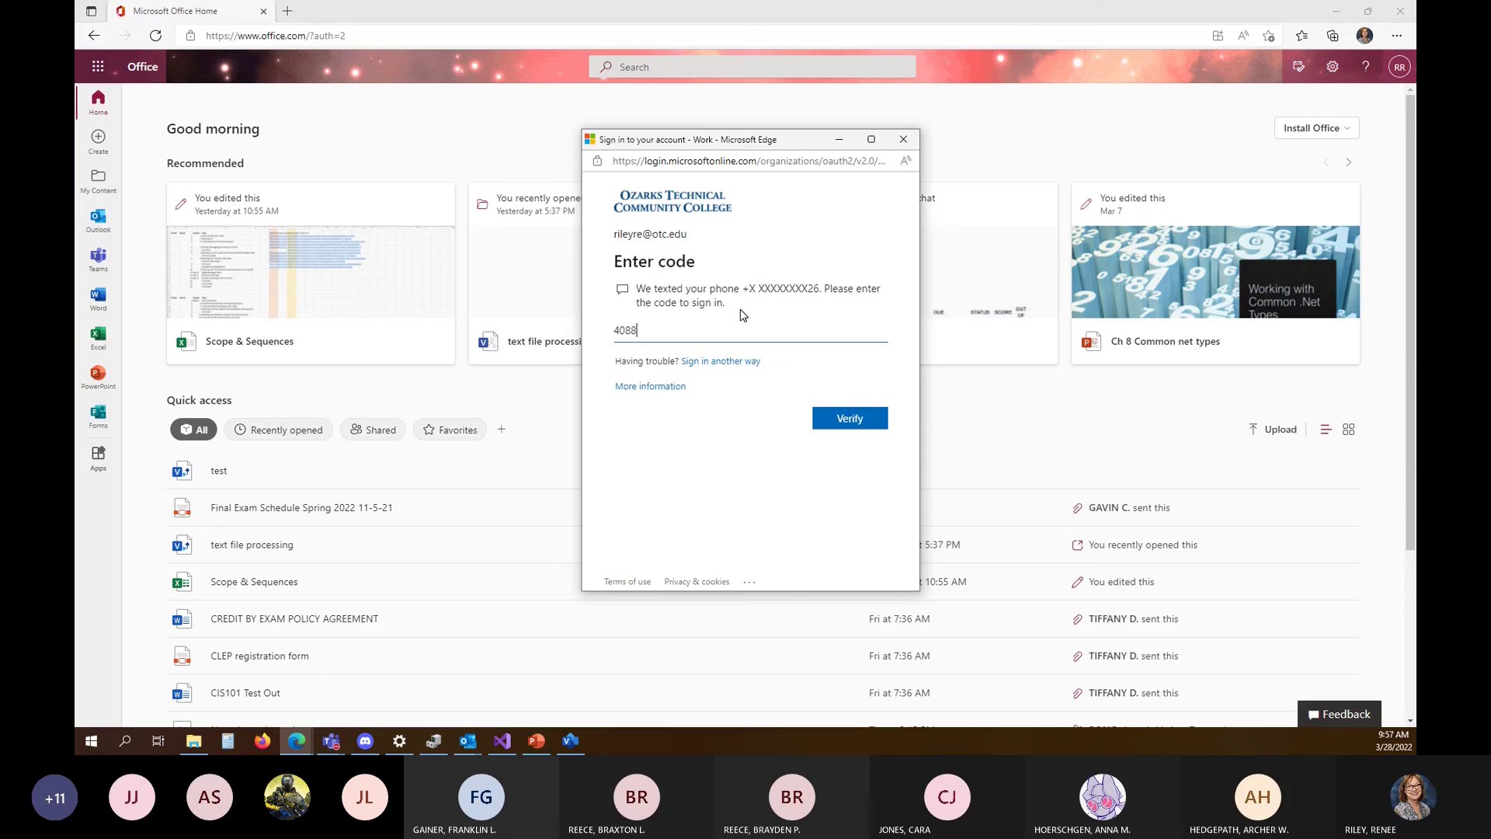
click(854, 419)
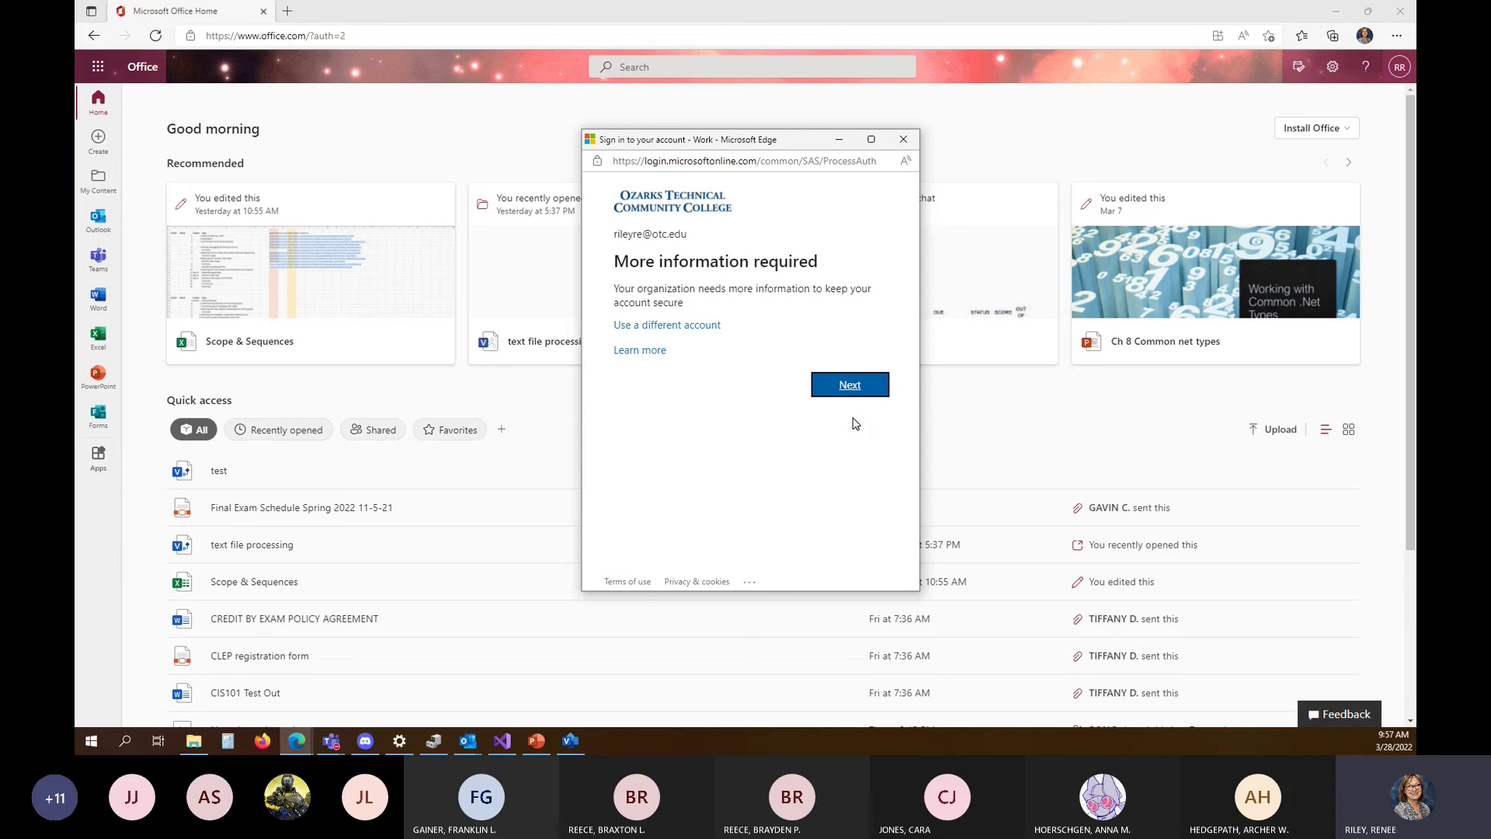
click(850, 387)
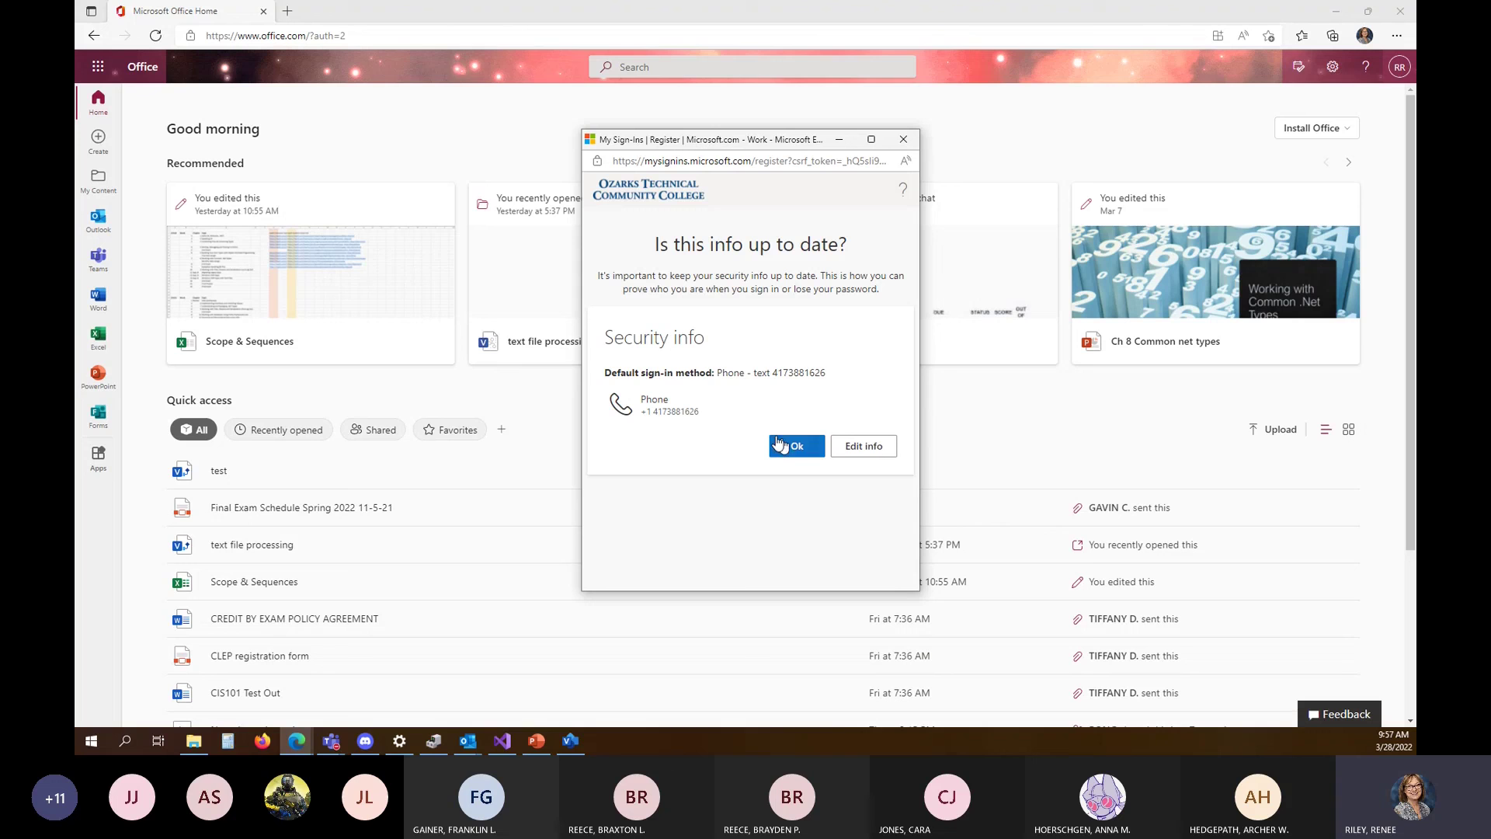
click(780, 444)
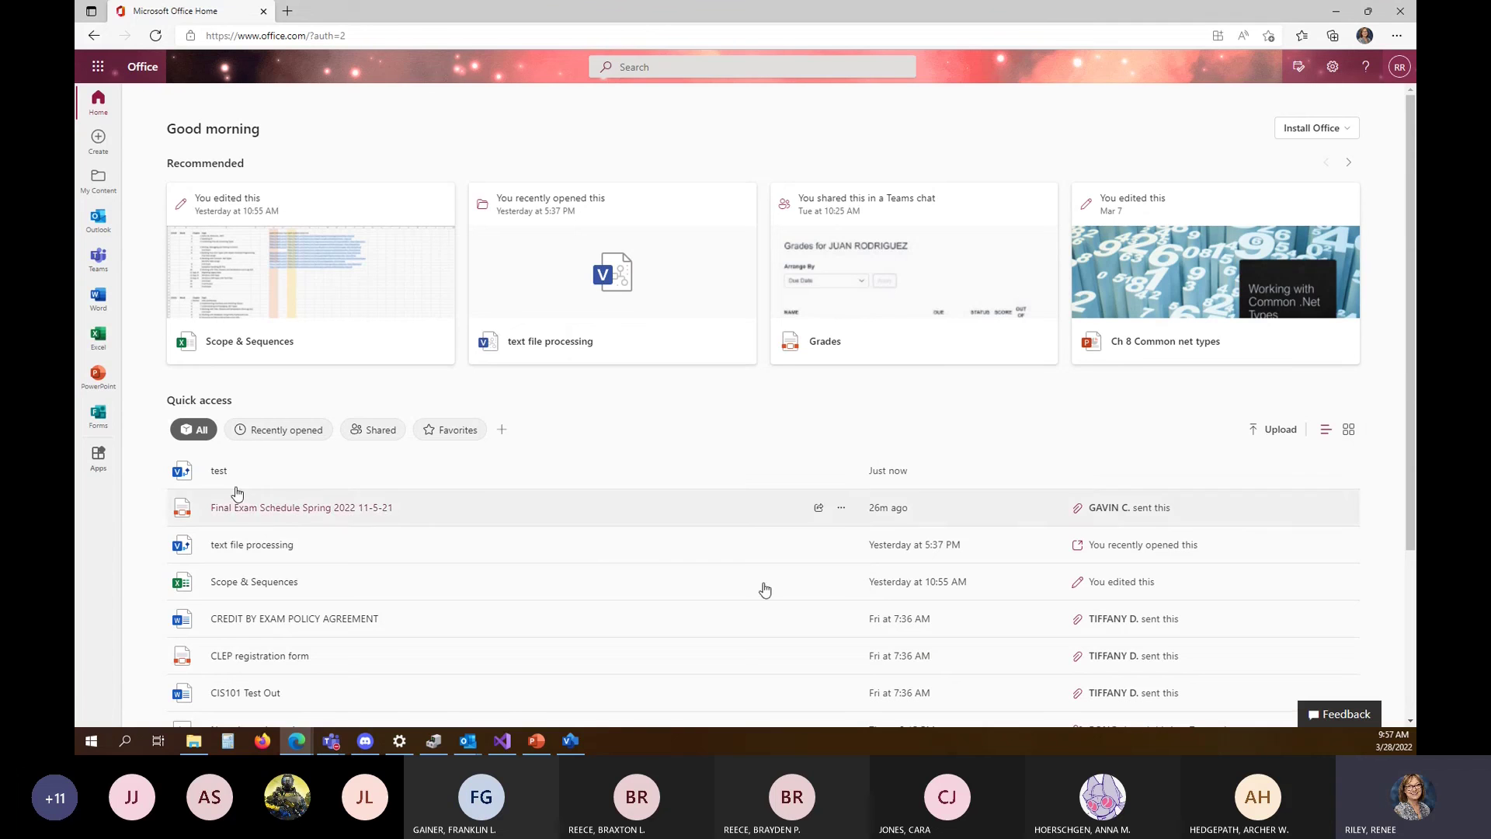
Launch Visio in a new tab from the App launcher's All apps list
click(97, 70)
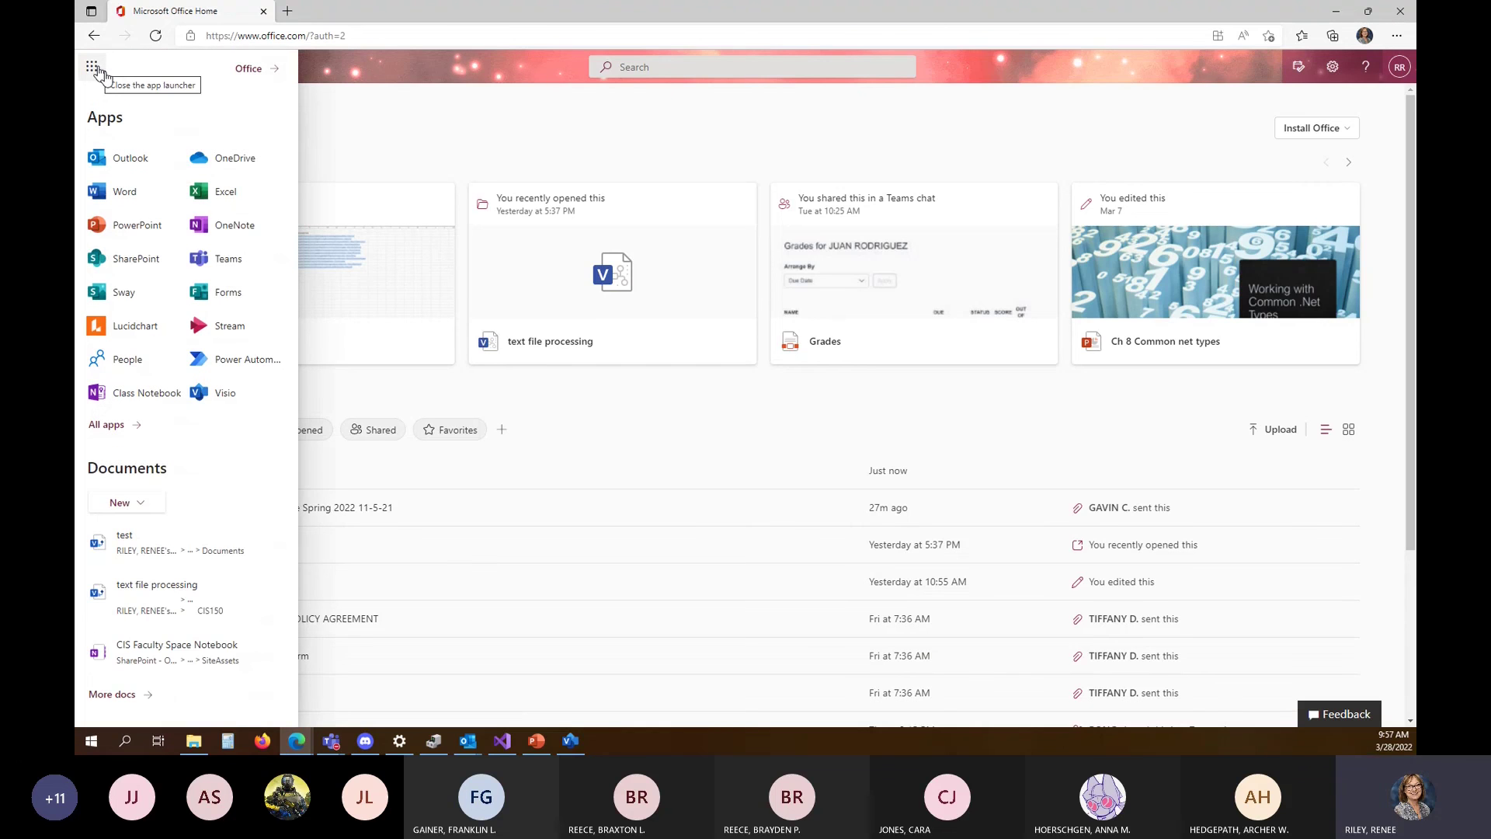
click(106, 425)
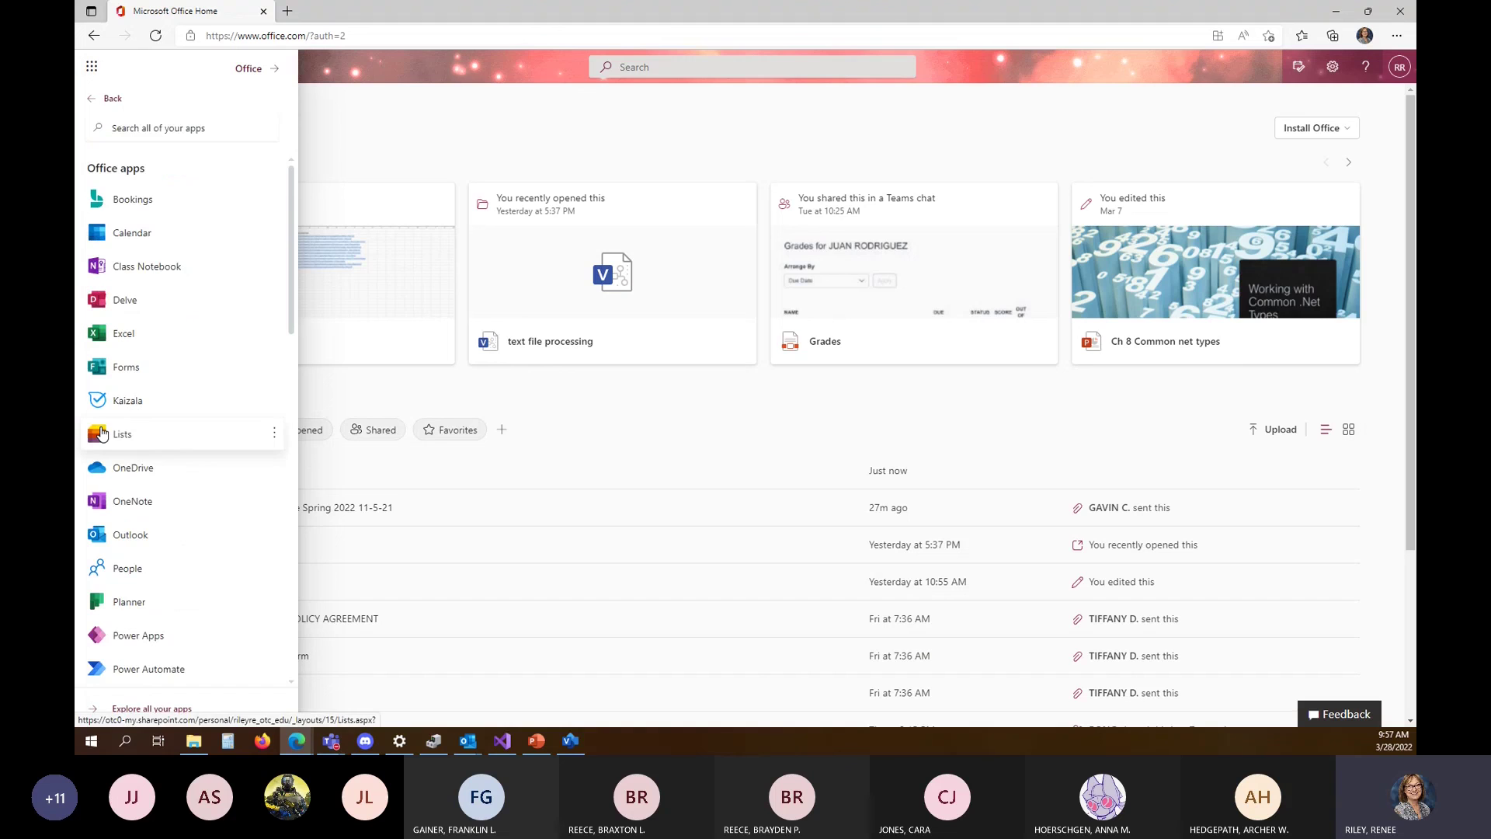
scroll(192, 282, down, 4)
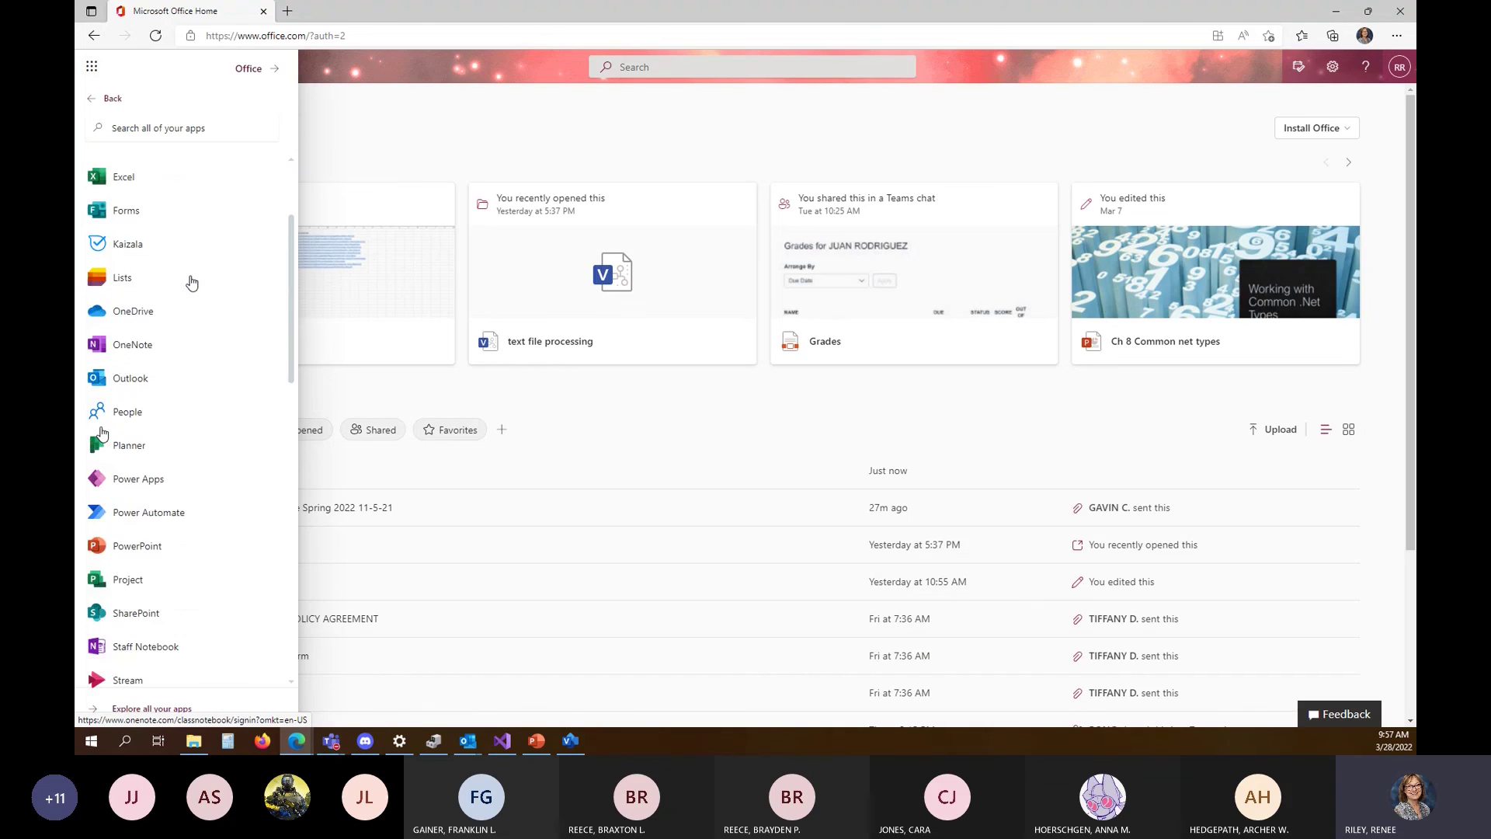
scroll(192, 282, down, 2)
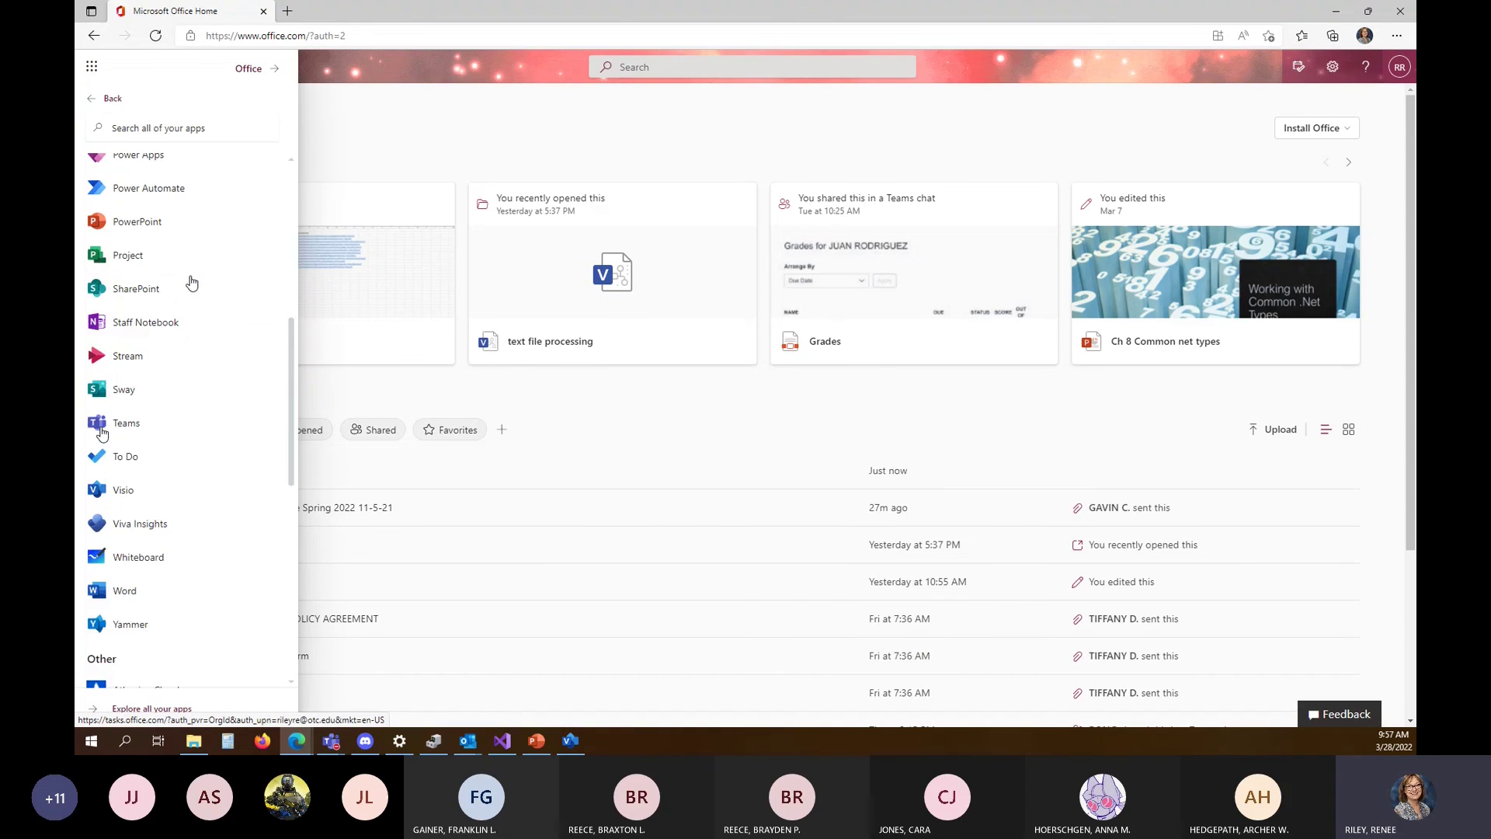
click(111, 498)
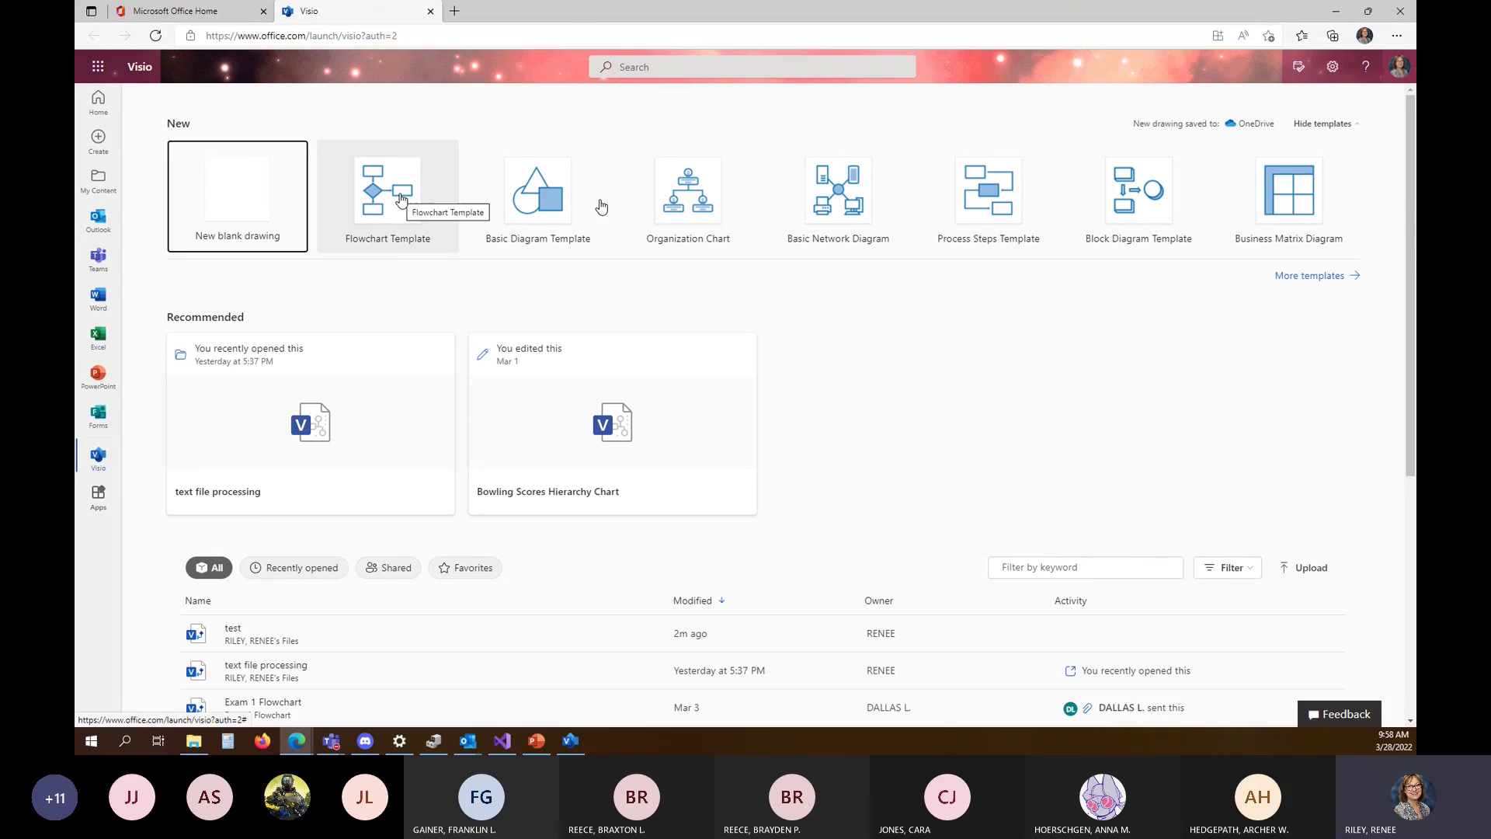
Create a Flowchart Template drawing with a Start/End shape labelled 'Start' near the page top
click(400, 200)
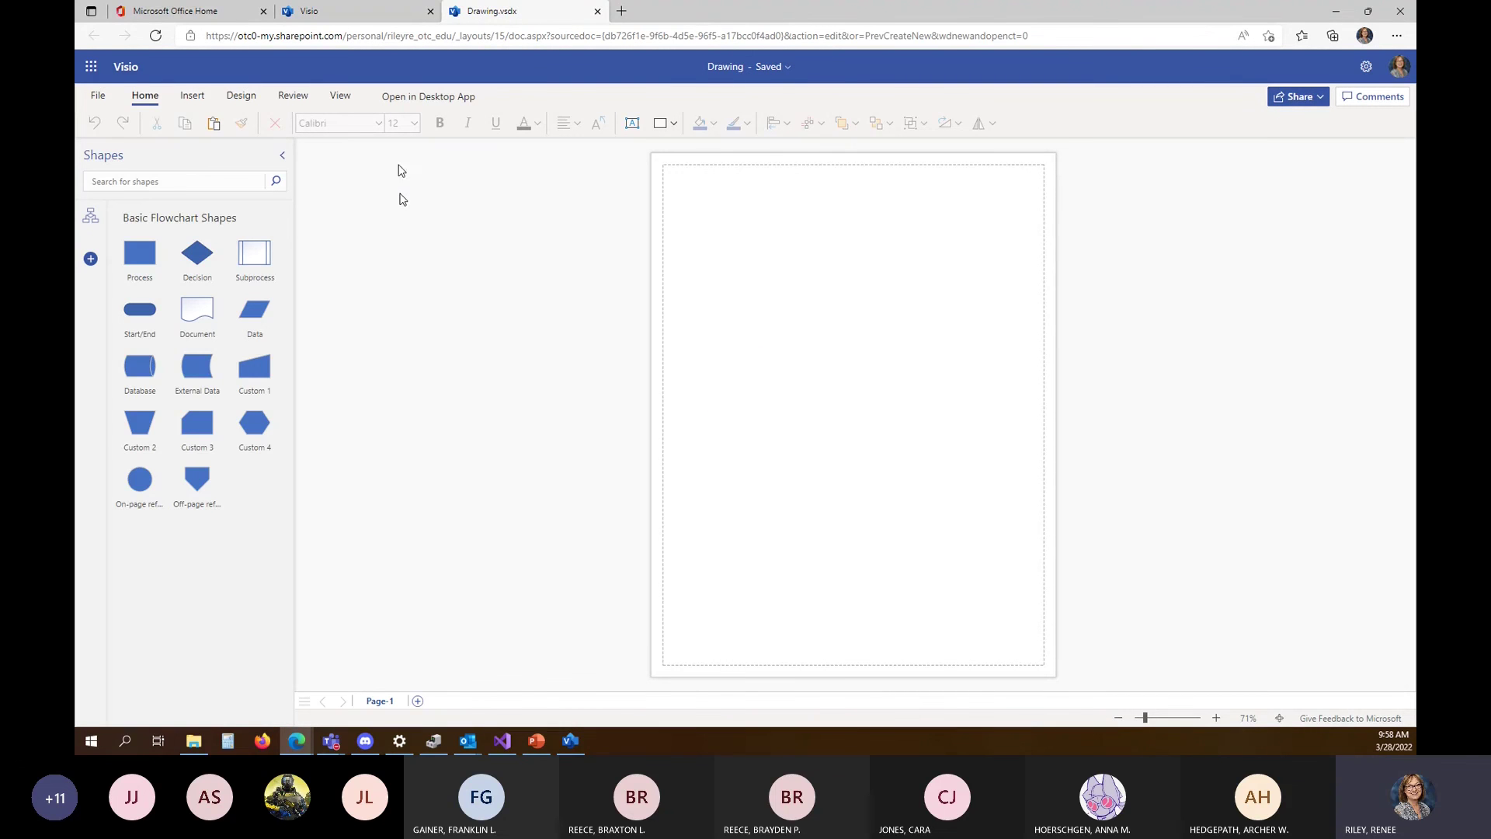
drag(144, 310, 217, 313)
drag(353, 293, 814, 220)
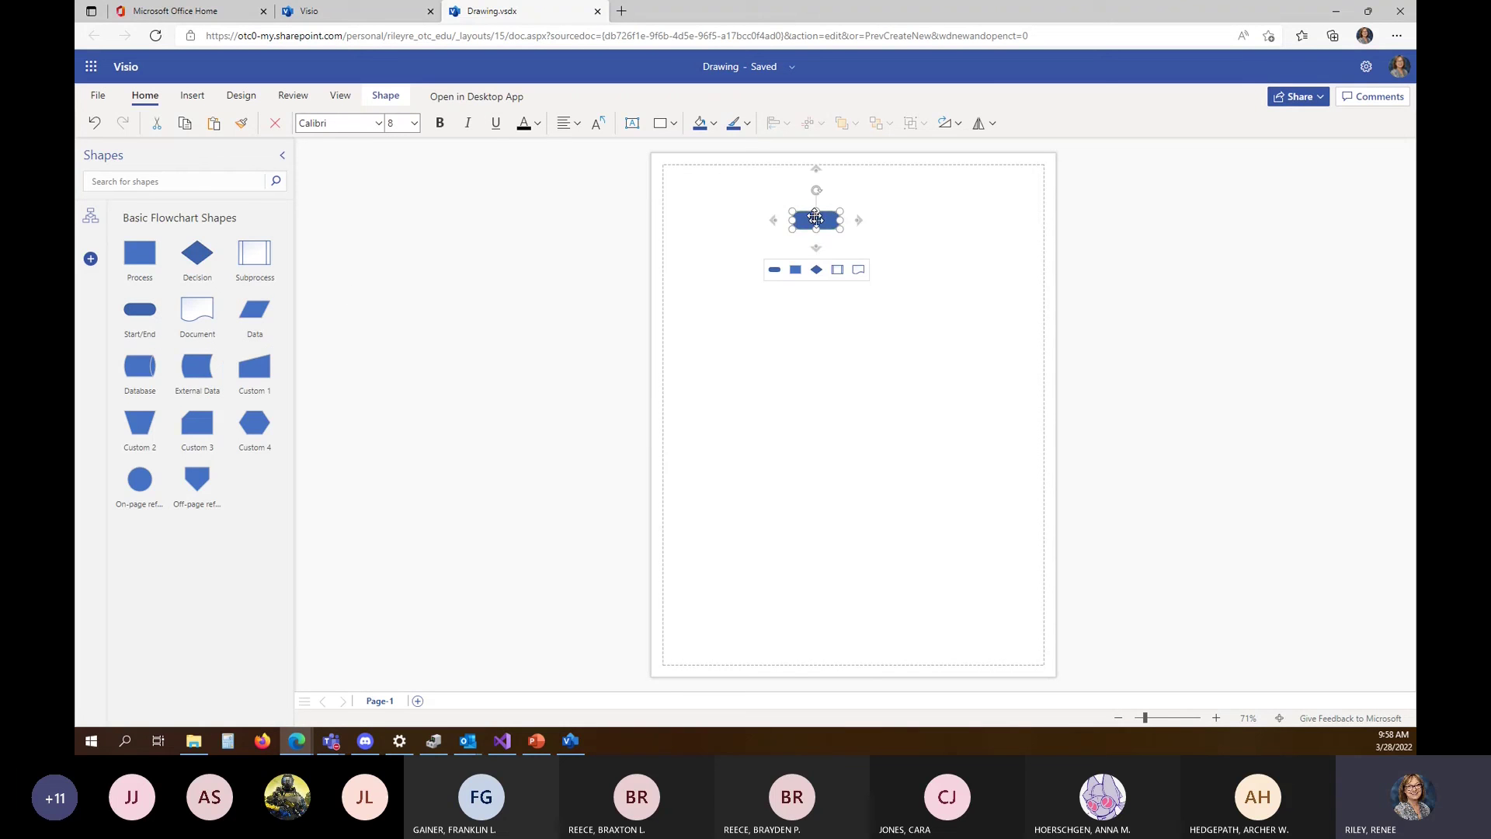
double_click(815, 218)
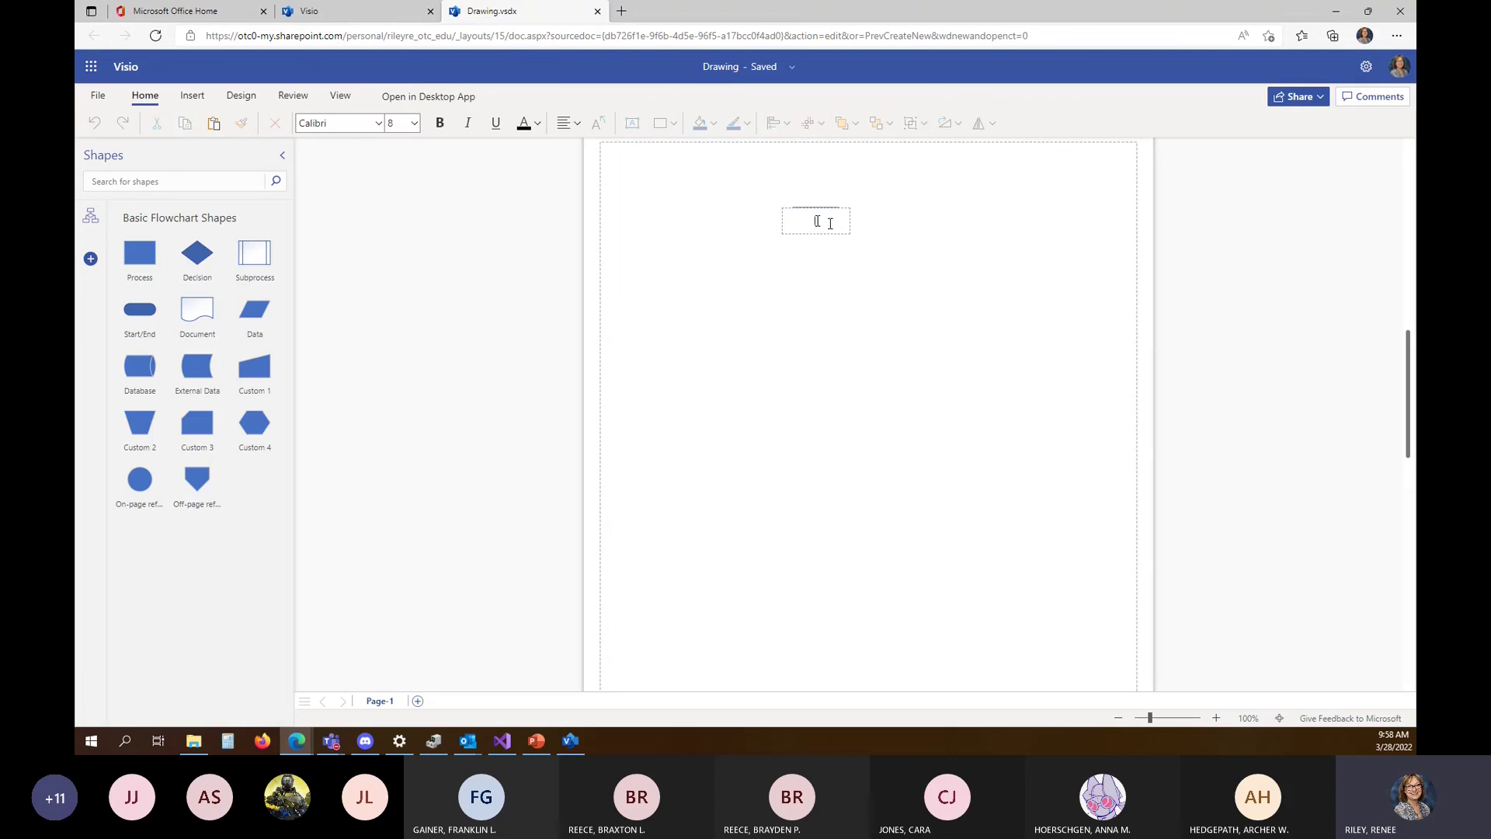
text(Start)
click(903, 238)
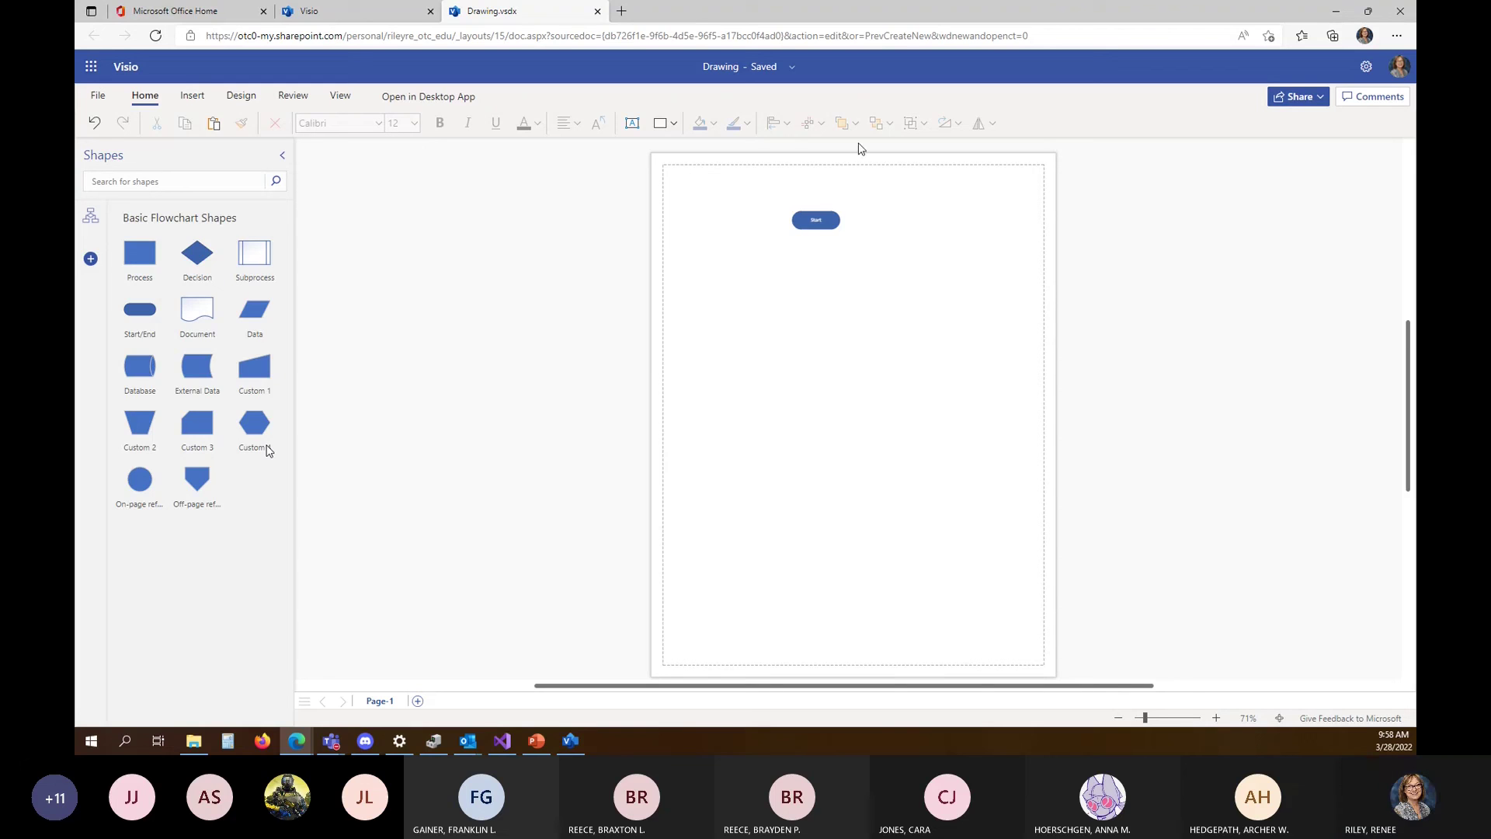
Rename the drawing to 'Test drawing' and show the File Save As options
click(790, 68)
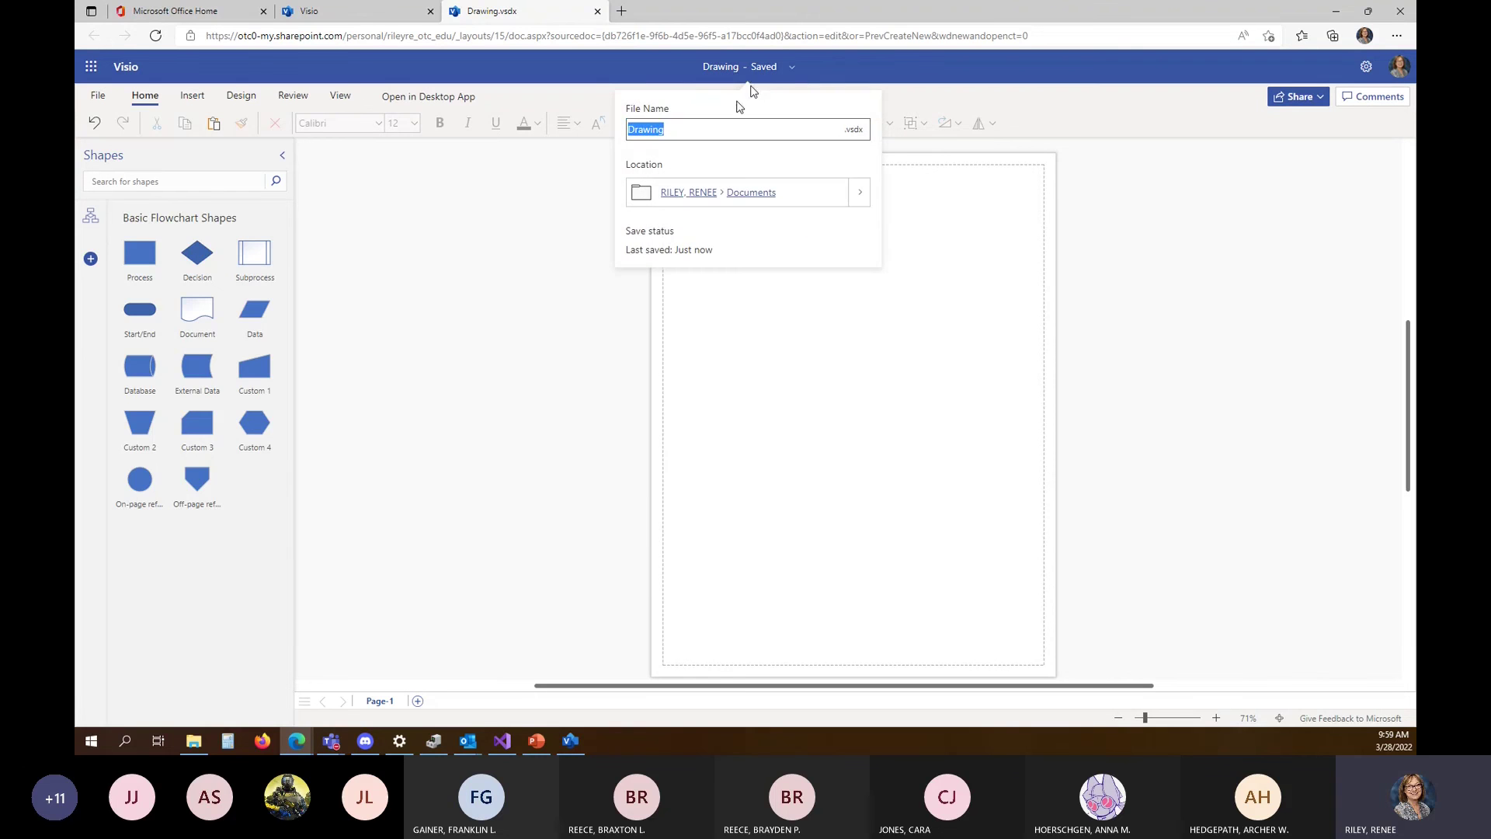
text(Test drawing)
click(812, 449)
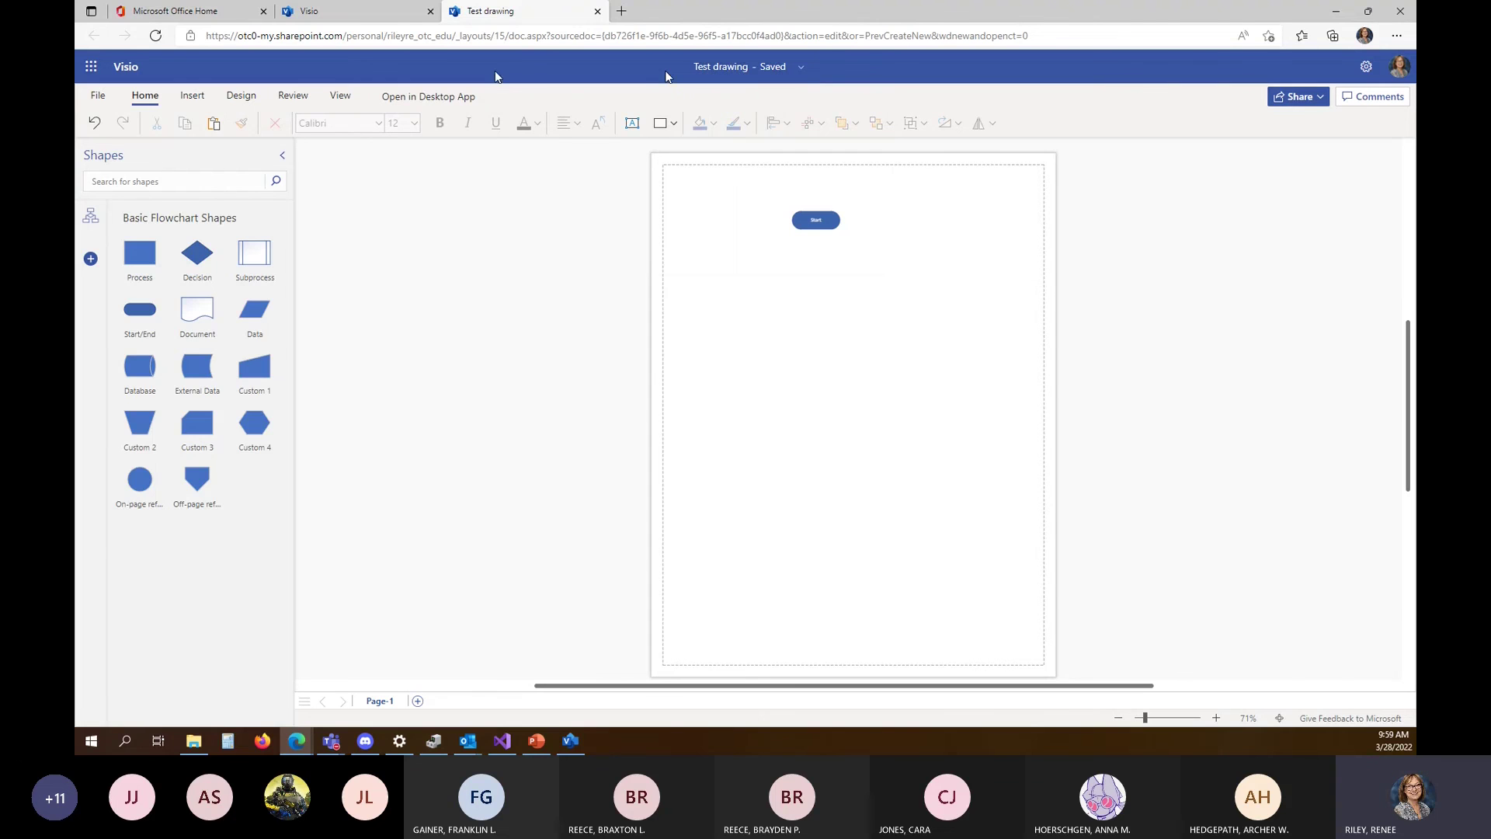
click(98, 96)
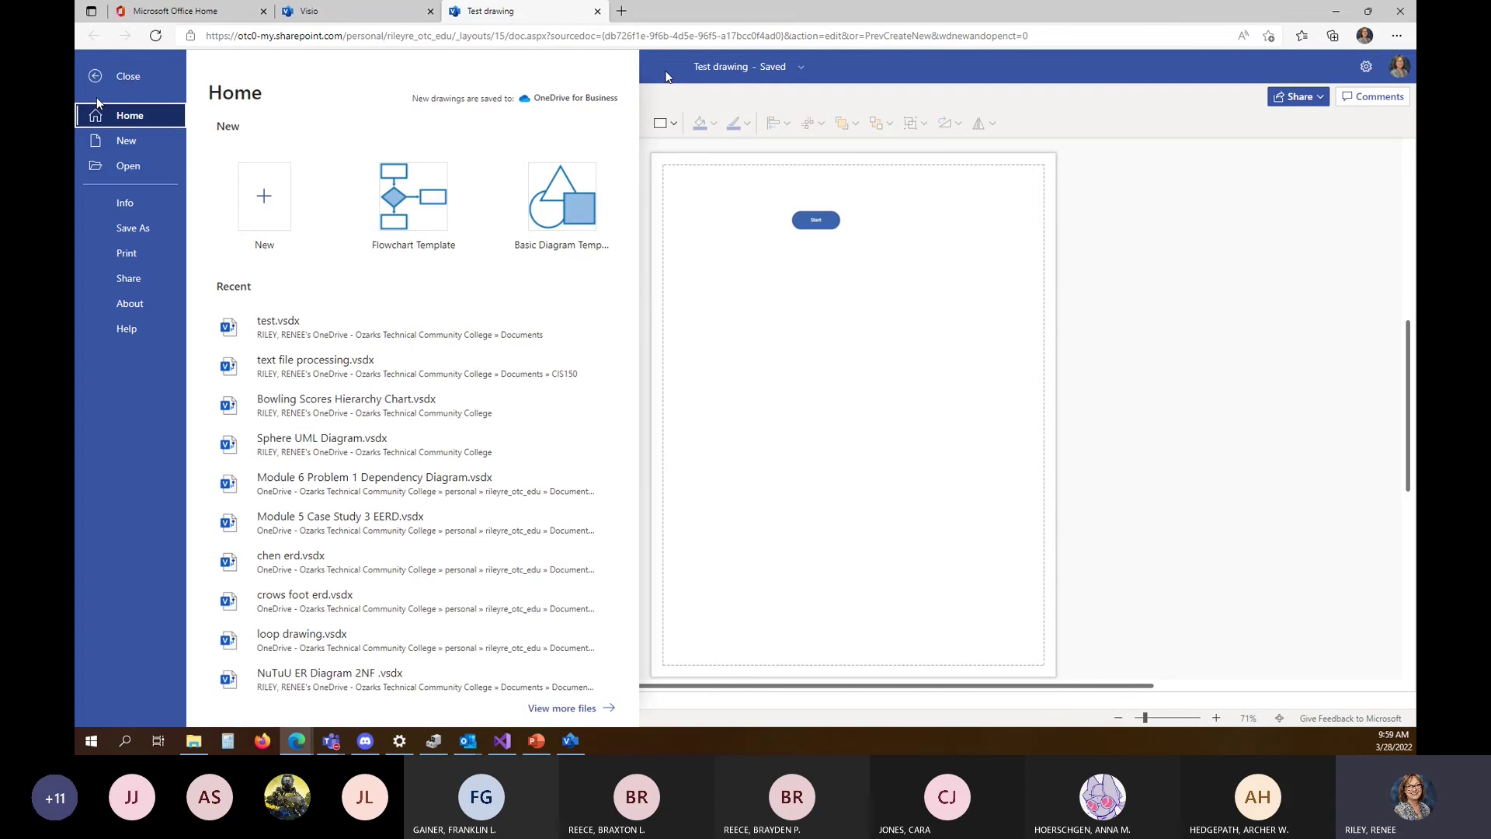
click(130, 232)
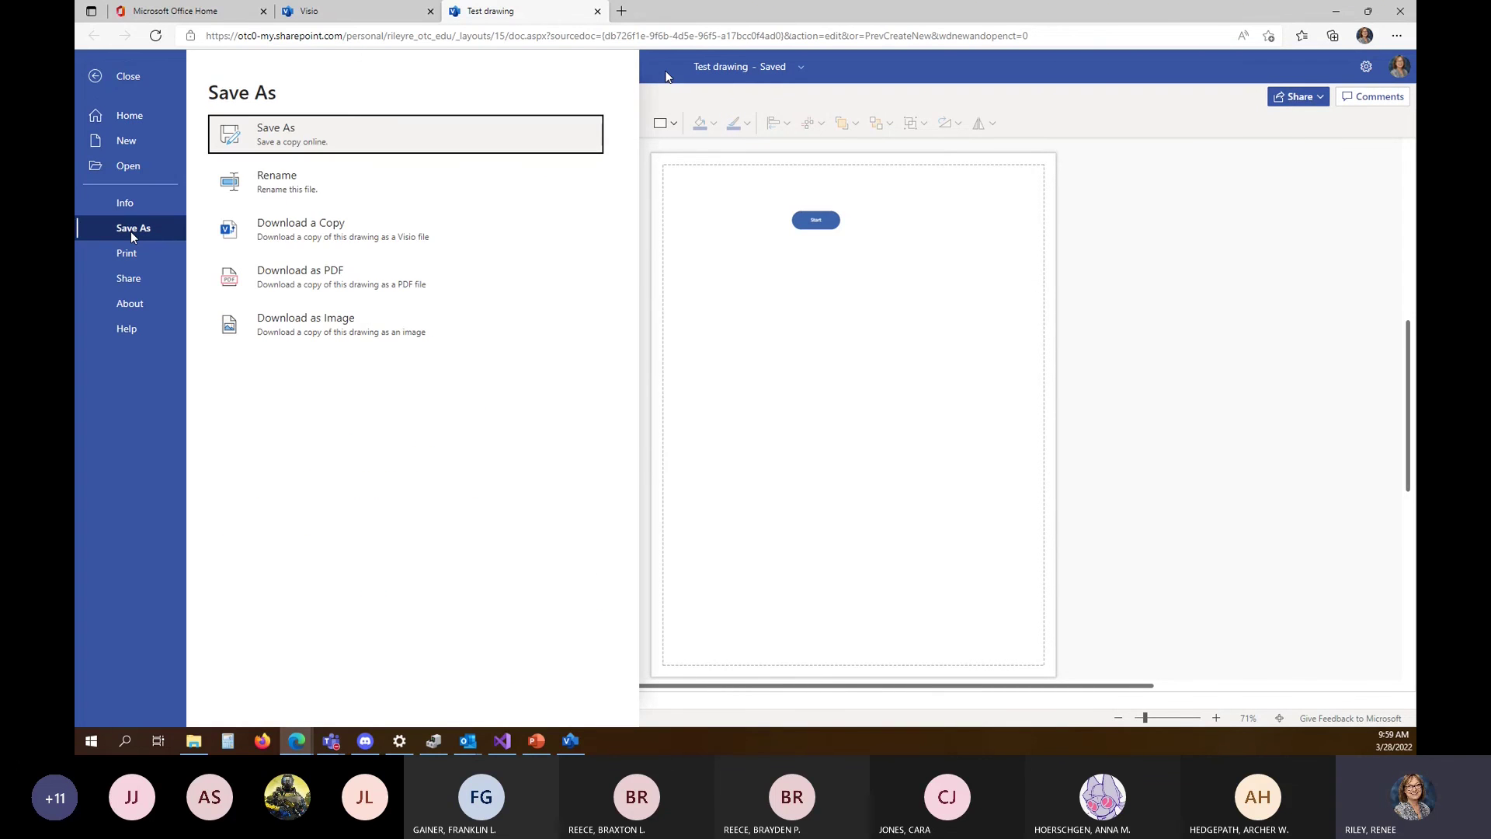